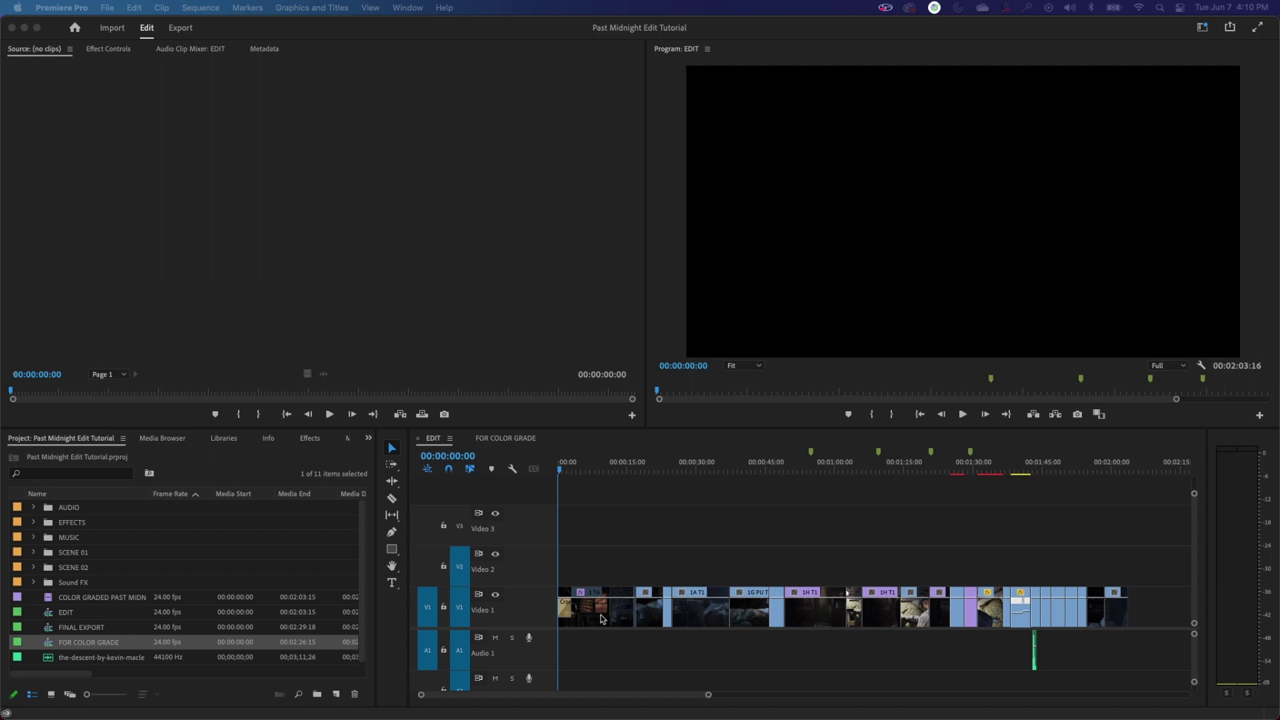
# - Select the opening clip on the V1 track of the EDIT sequence timeline
pyautogui.click(602, 619)
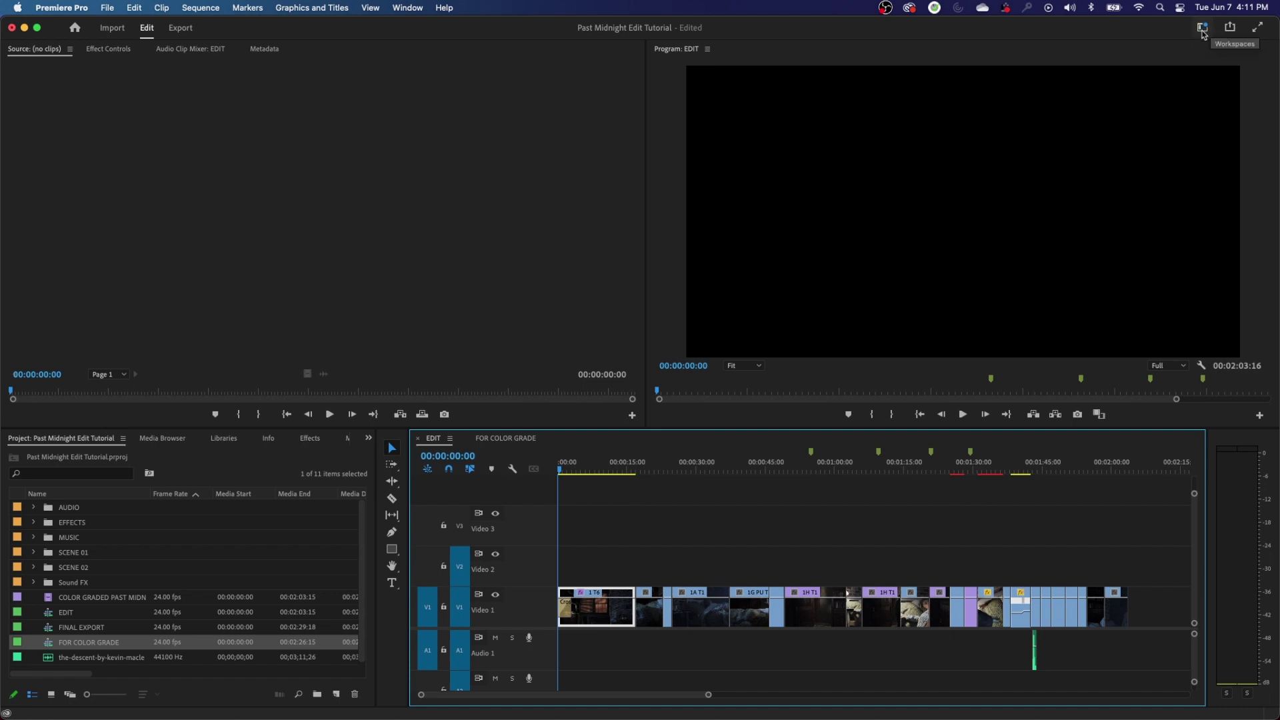
pyautogui.click(1203, 32)
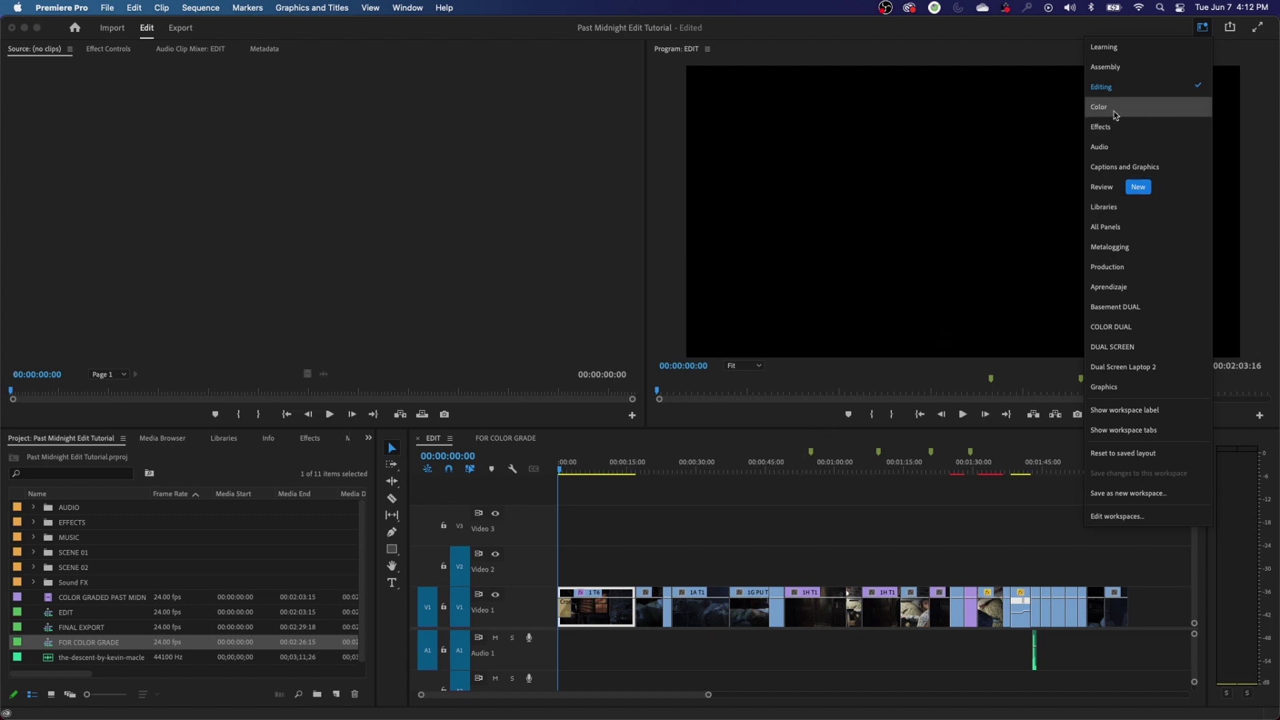
pyautogui.click(1120, 69)
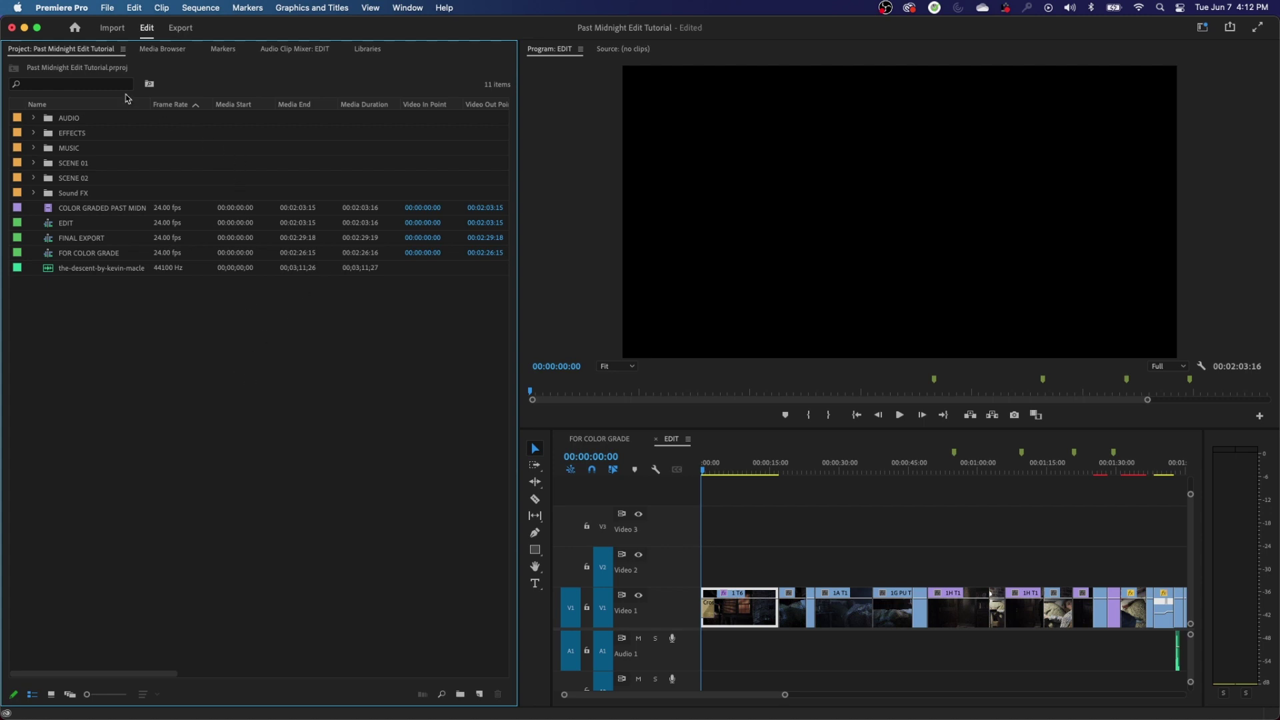
pyautogui.click(562, 49)
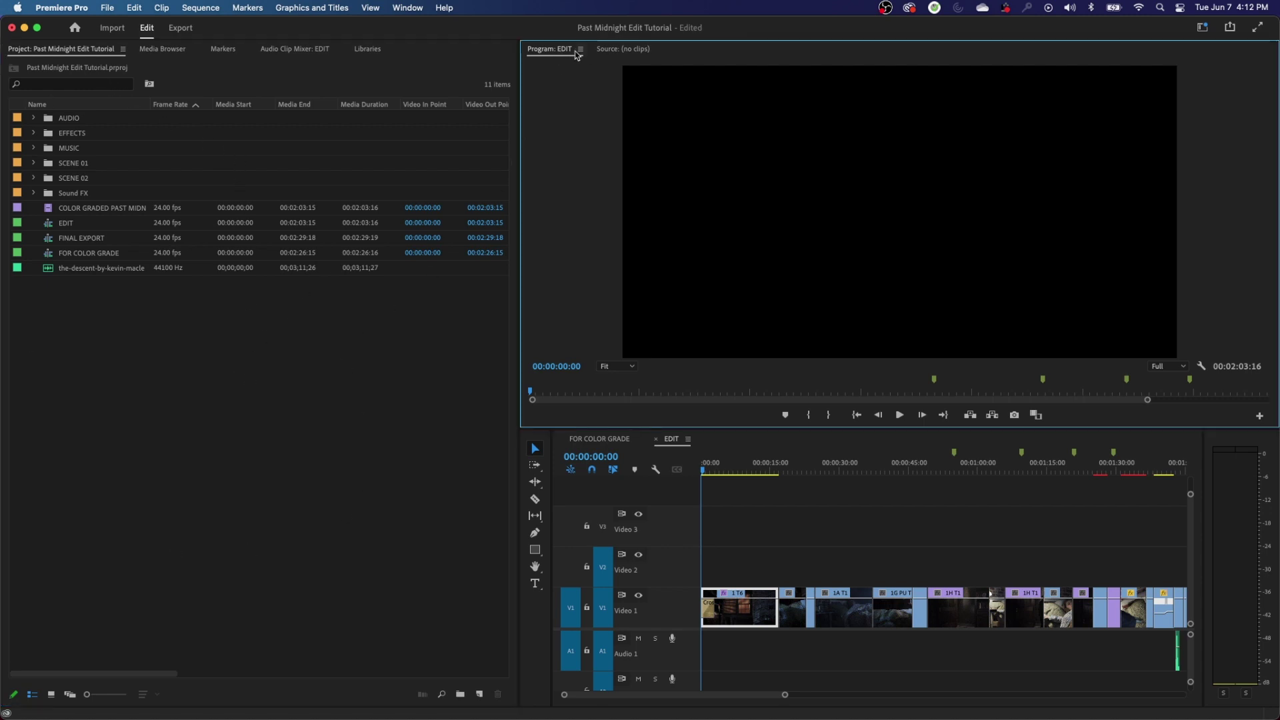
pyautogui.click(612, 49)
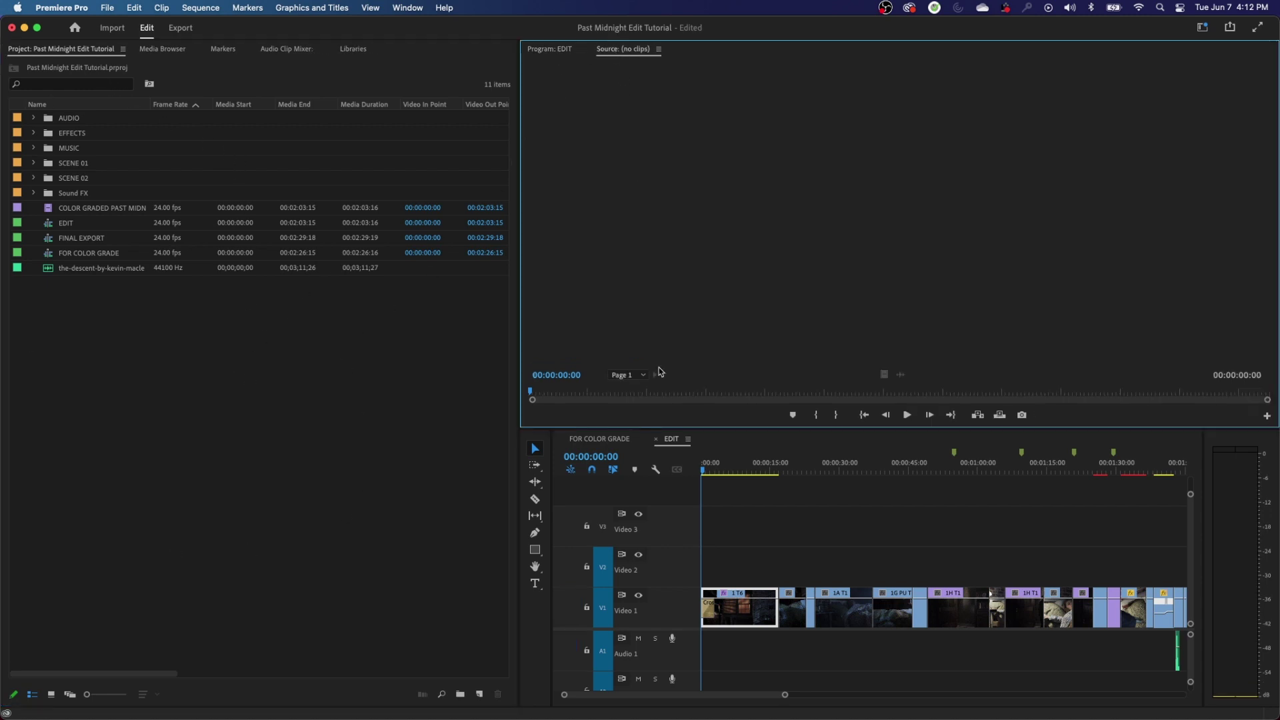
pyautogui.click(599, 439)
pyautogui.click(671, 438)
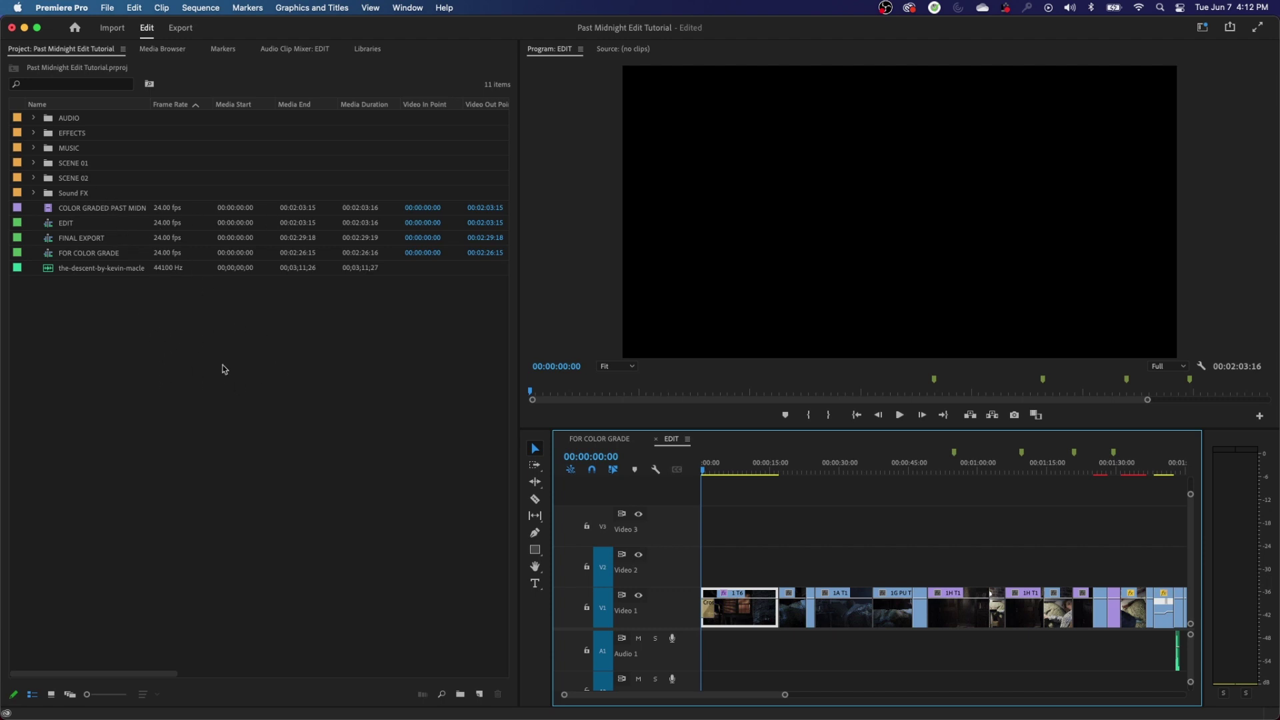
pyautogui.click(1203, 31)
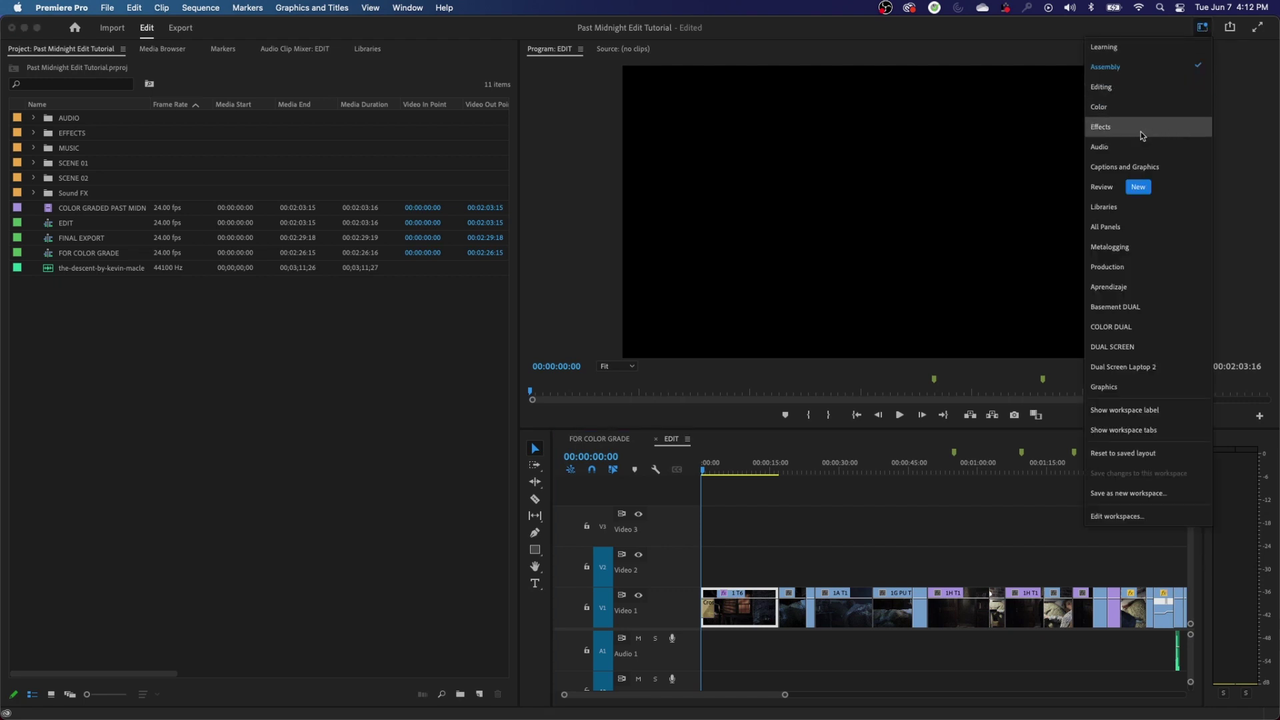
pyautogui.click(1143, 90)
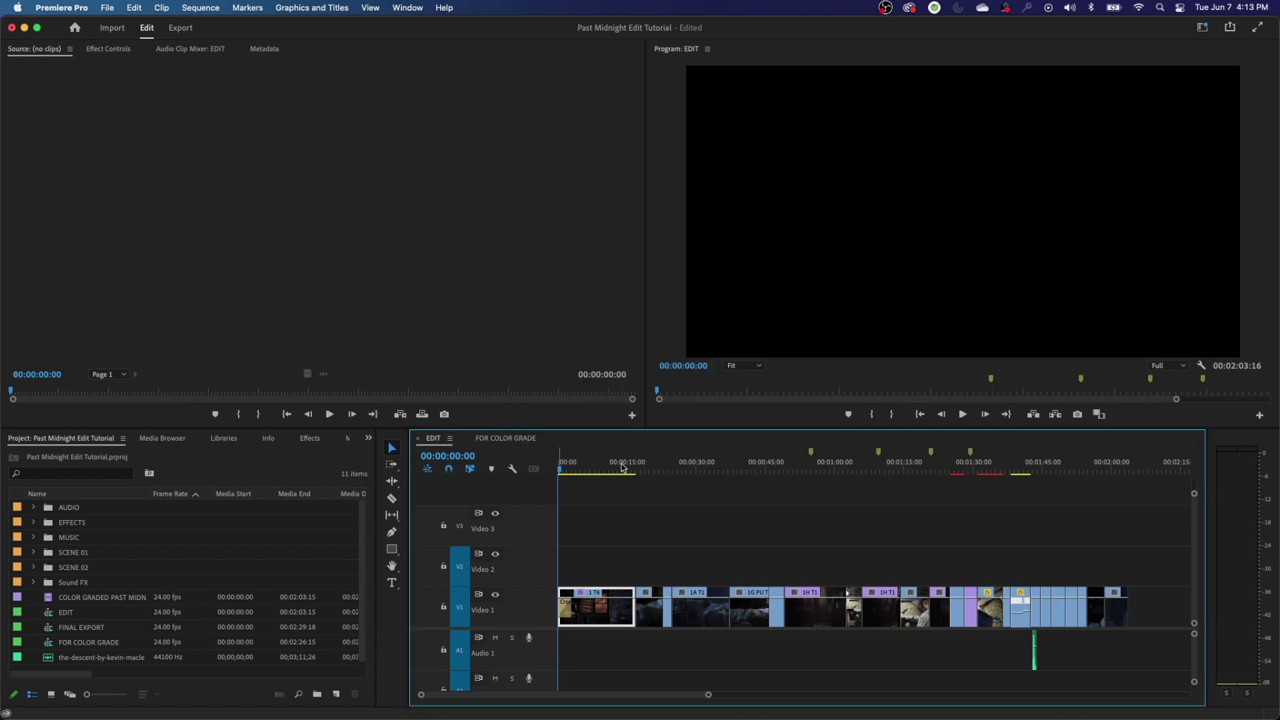
# - Focus the Source monitor, Program monitor and Timeline in turn, finishing on the Project panel
pyautogui.click(289, 182)
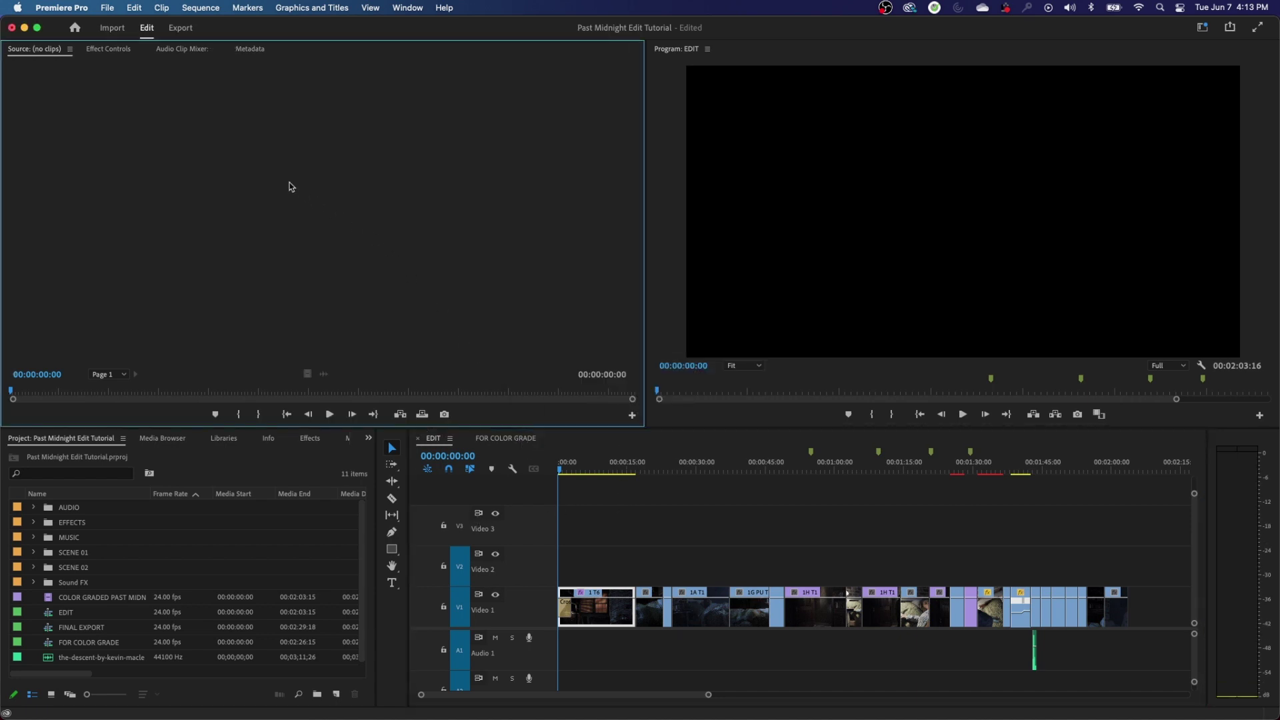
pyautogui.click(742, 189)
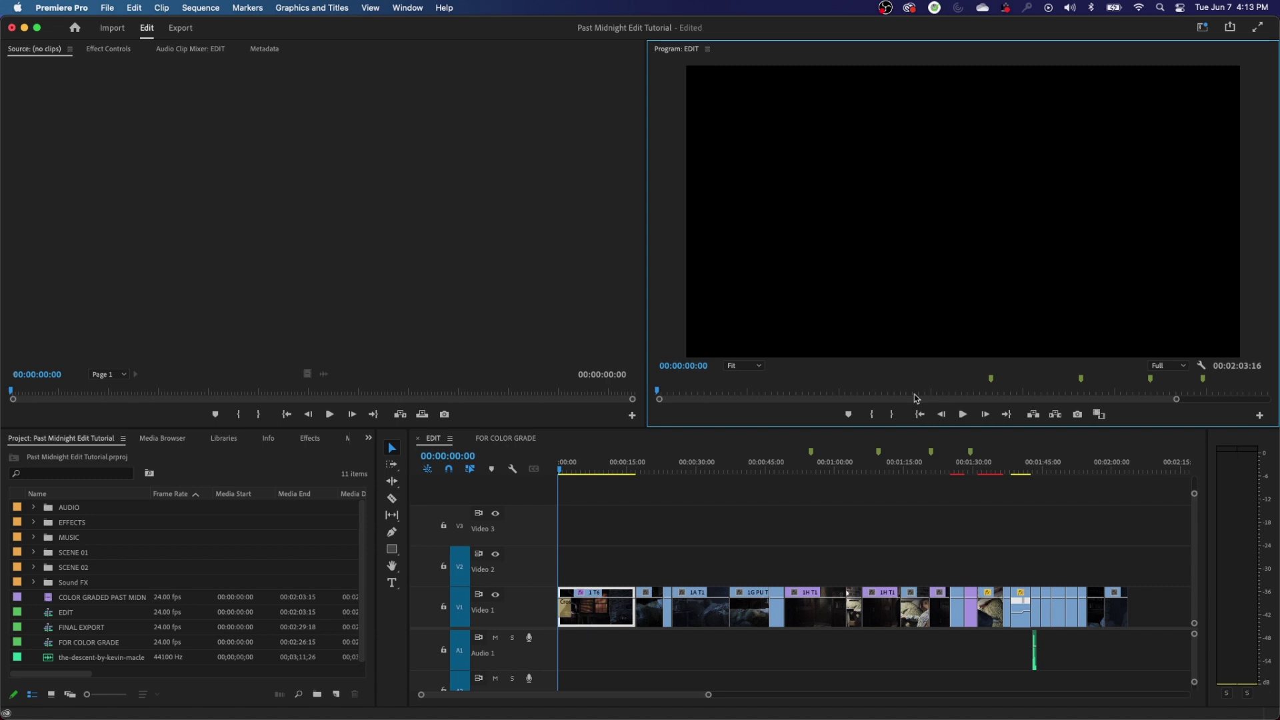
pyautogui.click(605, 557)
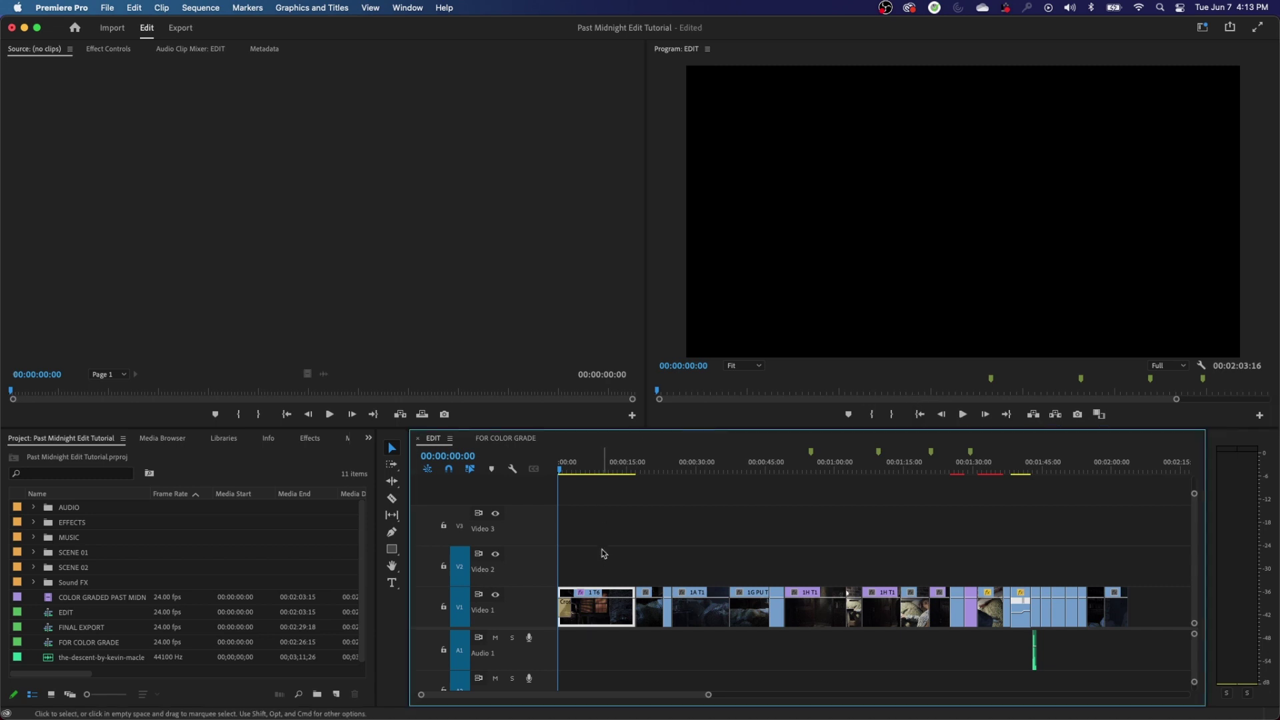
pyautogui.click(66, 445)
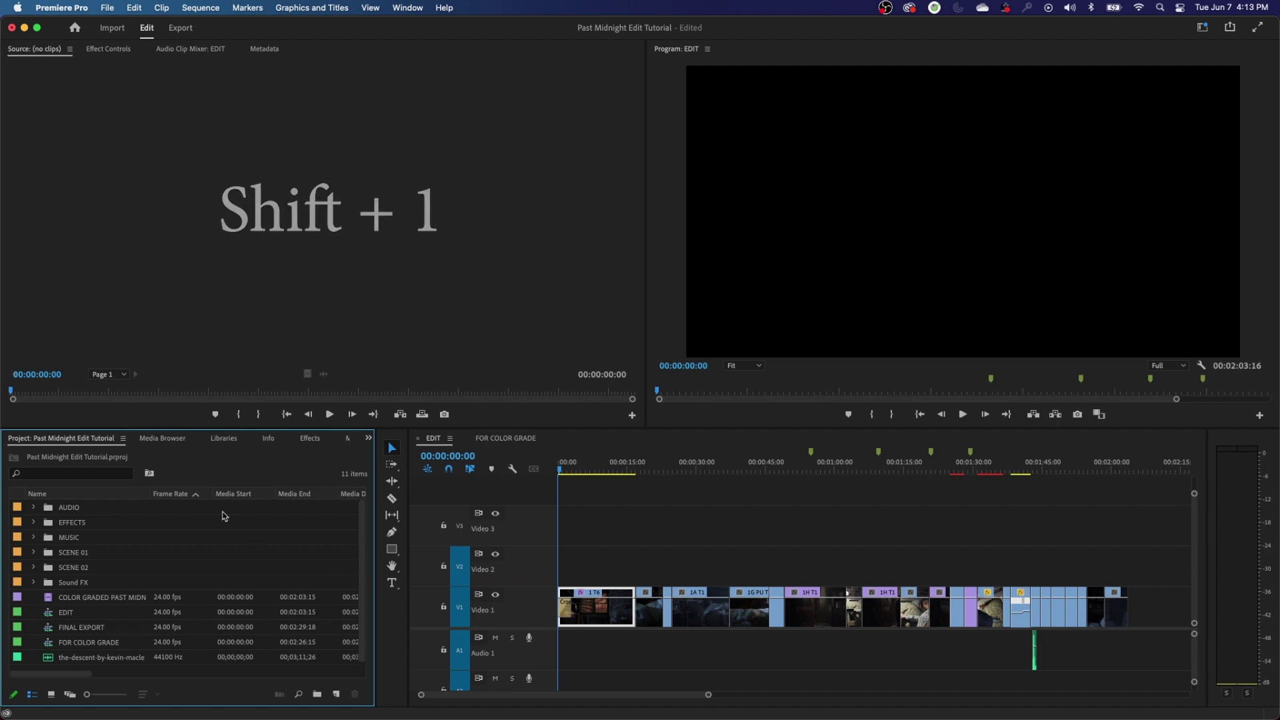
# - Switch panel focus with Shift+2, Shift+3 and Shift+4, ending on the Timeline
pyautogui.hotkey('shift', '2')
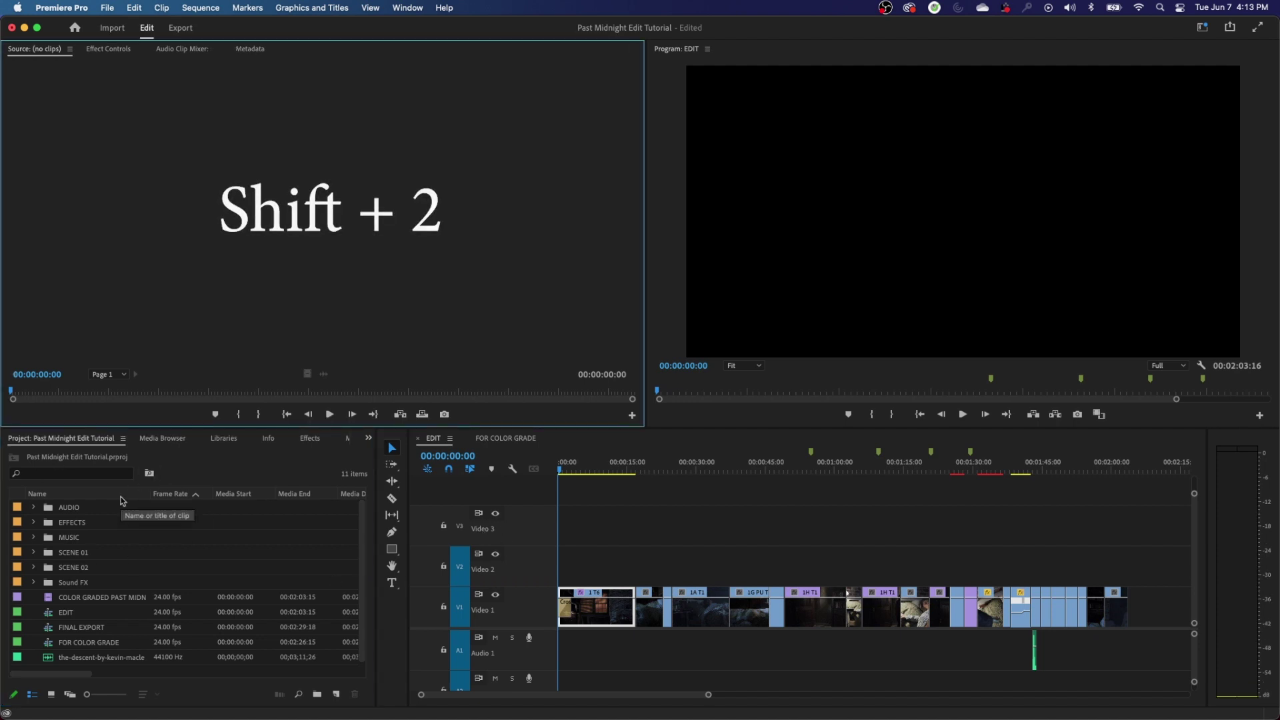
pyautogui.hotkey('shift', '3')
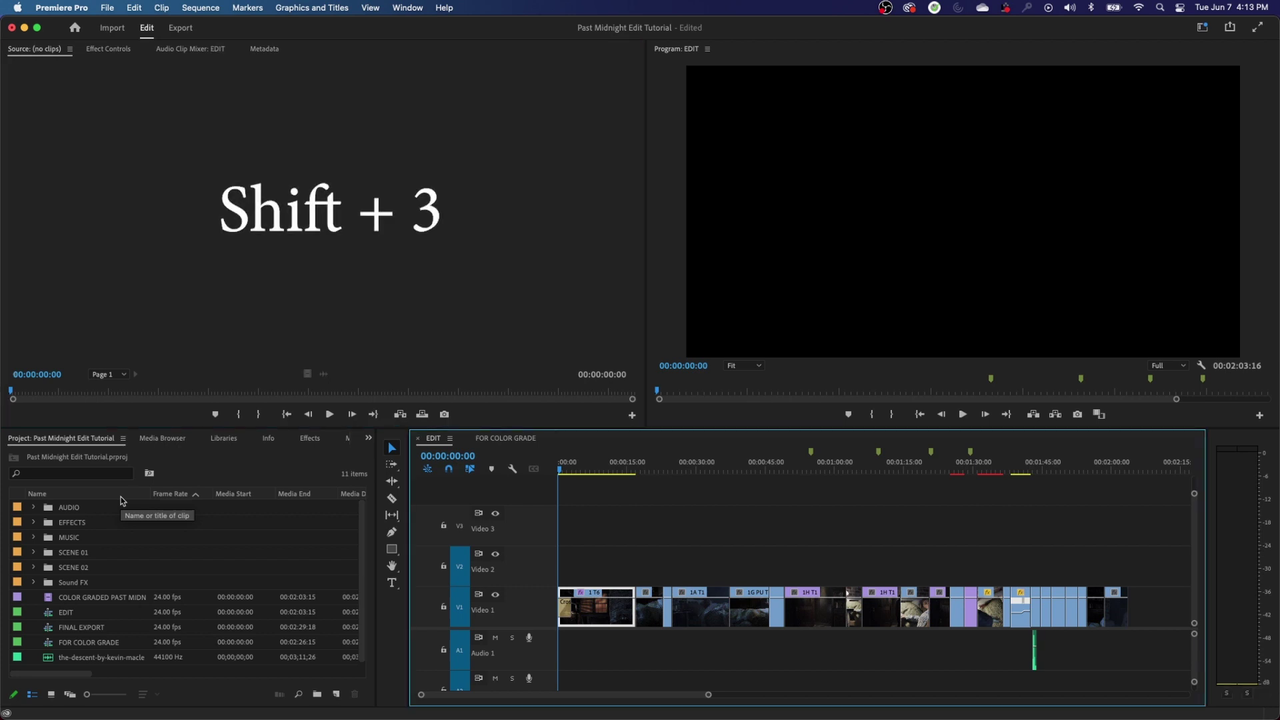
pyautogui.hotkey('shift', '4')
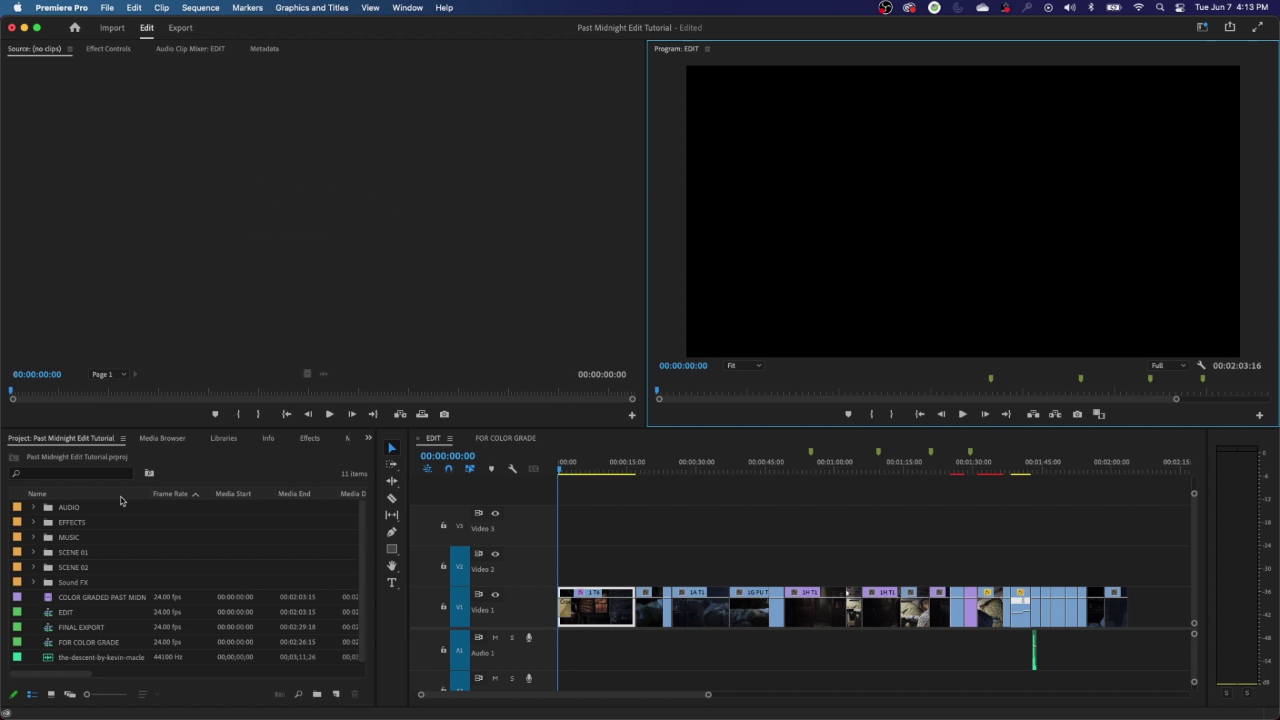
pyautogui.hotkey('shift', '3')
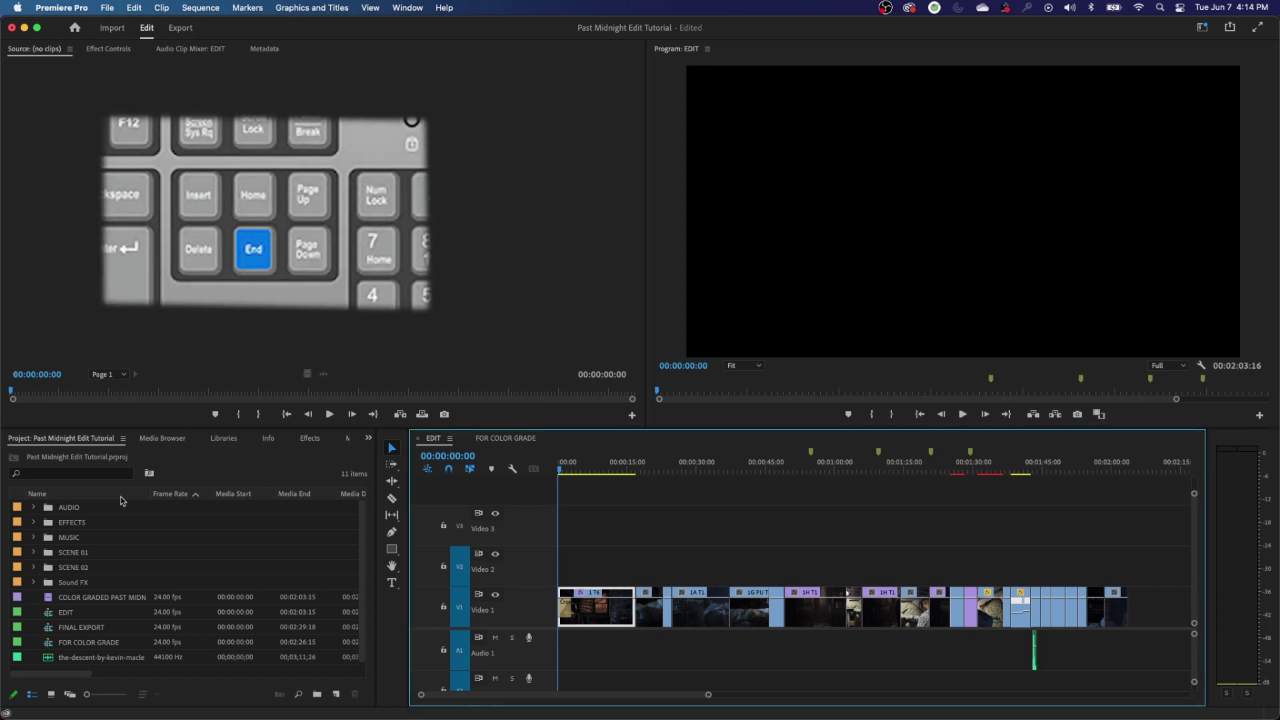
# - From the sequence end, step between edit points to park the playhead at 00:00:23:00
pyautogui.press('End')
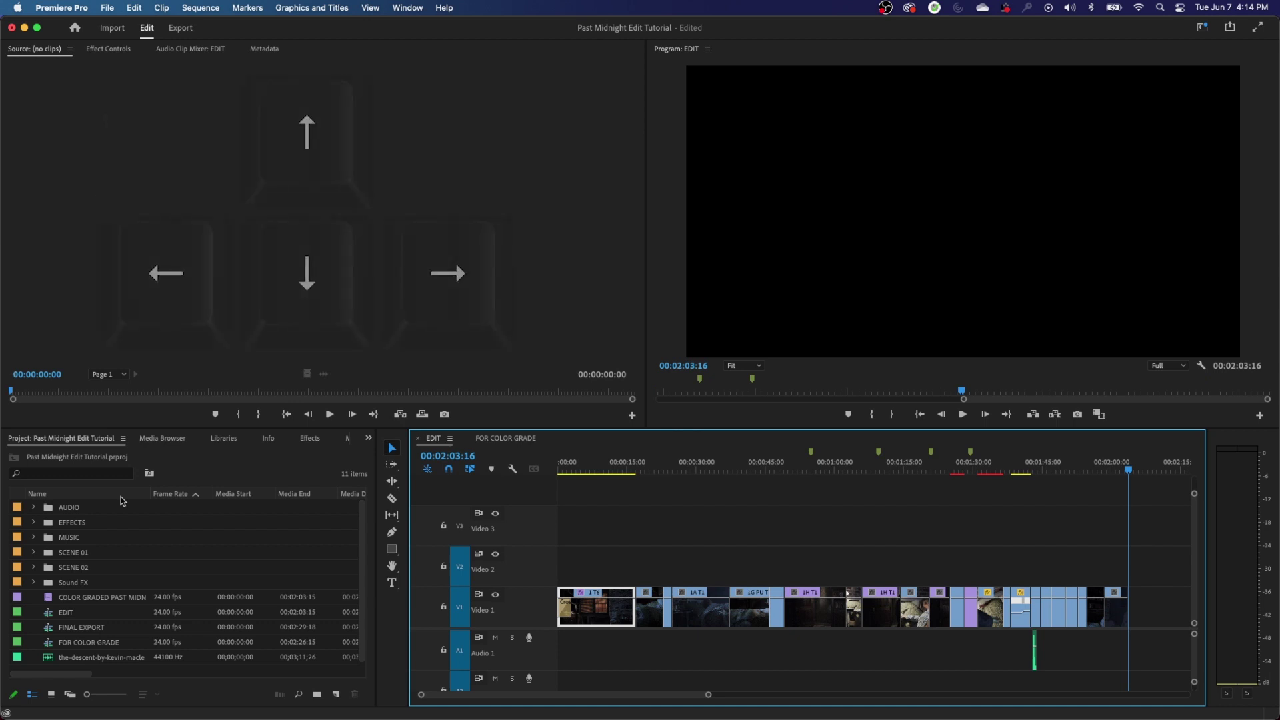
pyautogui.press('j')
pyautogui.press('Up')
pyautogui.press('Up')
pyautogui.press('Up')
pyautogui.press('Up')
pyautogui.press('Up')
pyautogui.press('Up')
pyautogui.press('Up')
pyautogui.press('Up')
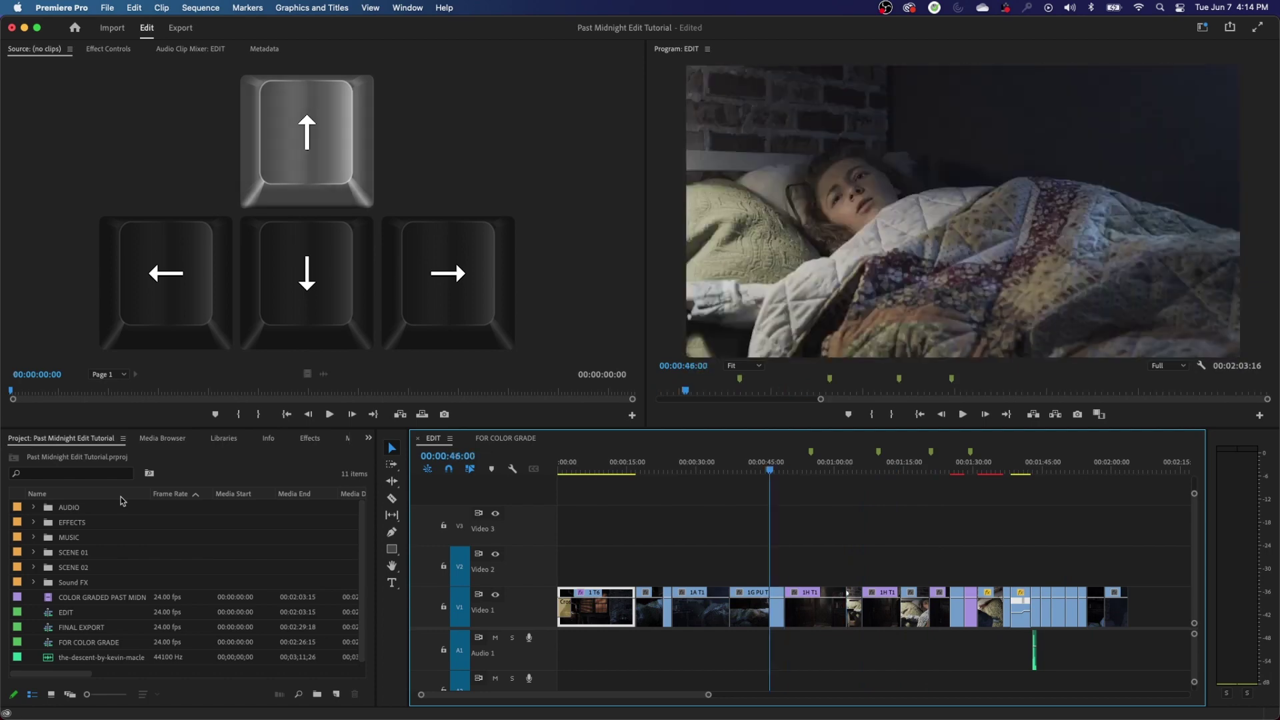
pyautogui.press('Up')
pyautogui.press('Up')
pyautogui.press('Up')
pyautogui.press('Up')
pyautogui.press('Down')
pyautogui.press('Down')
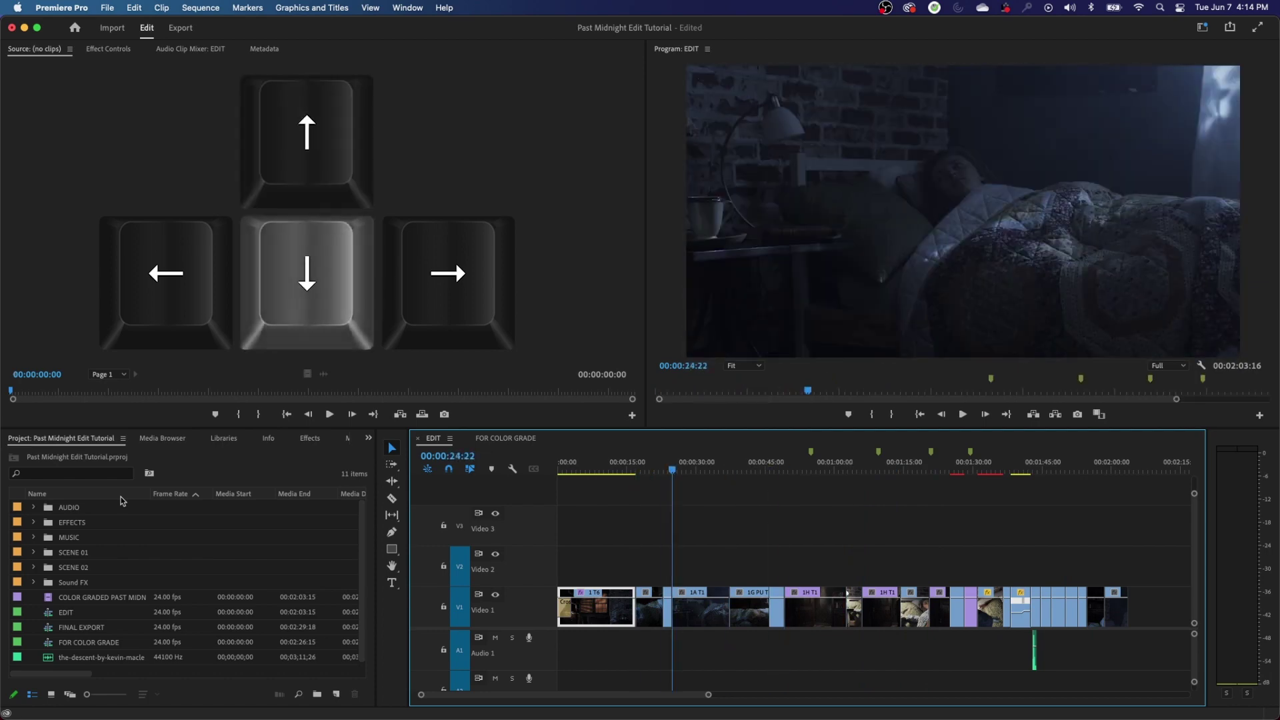
pyautogui.press('Down')
pyautogui.press('Down')
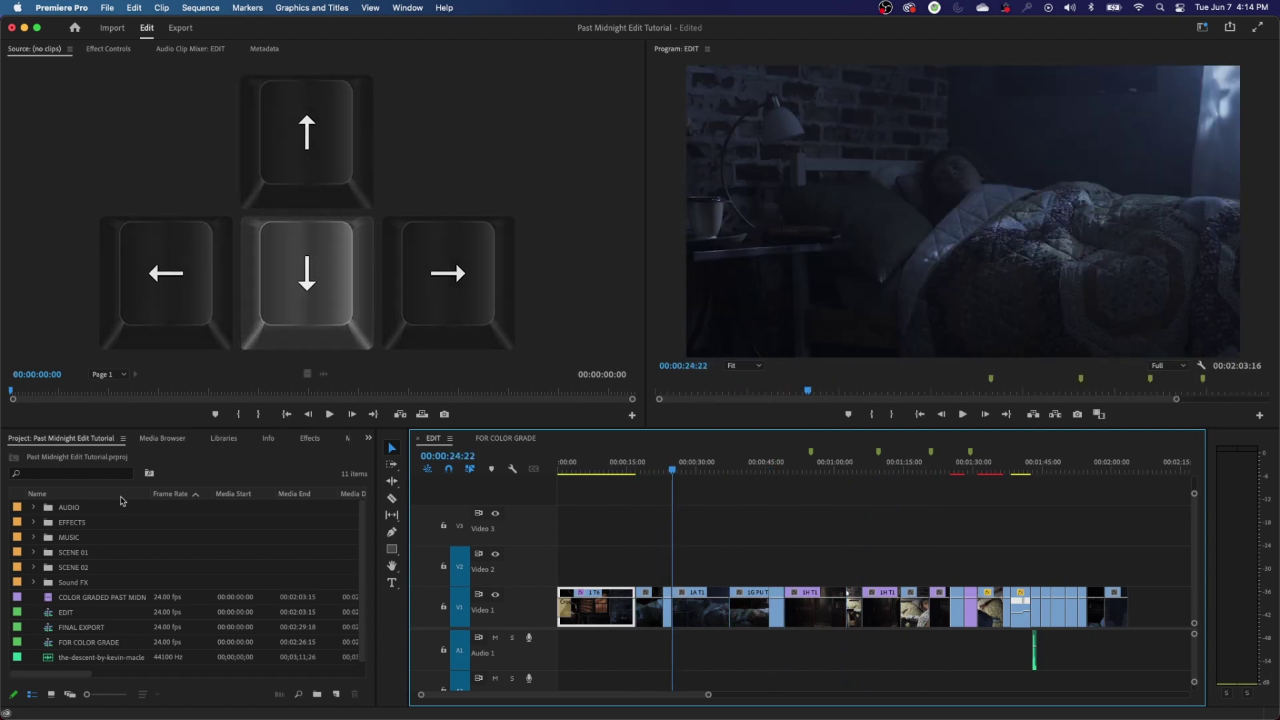
pyautogui.press('Up')
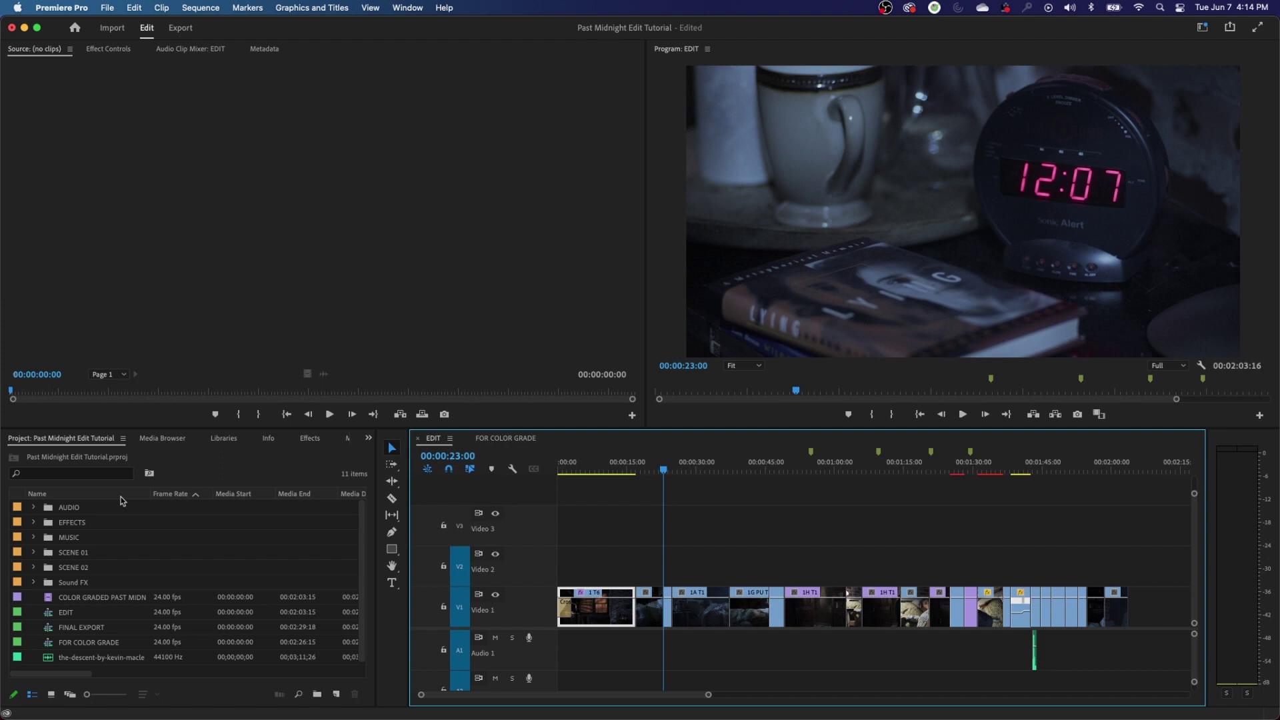
pyautogui.click(64, 447)
pyautogui.click(434, 439)
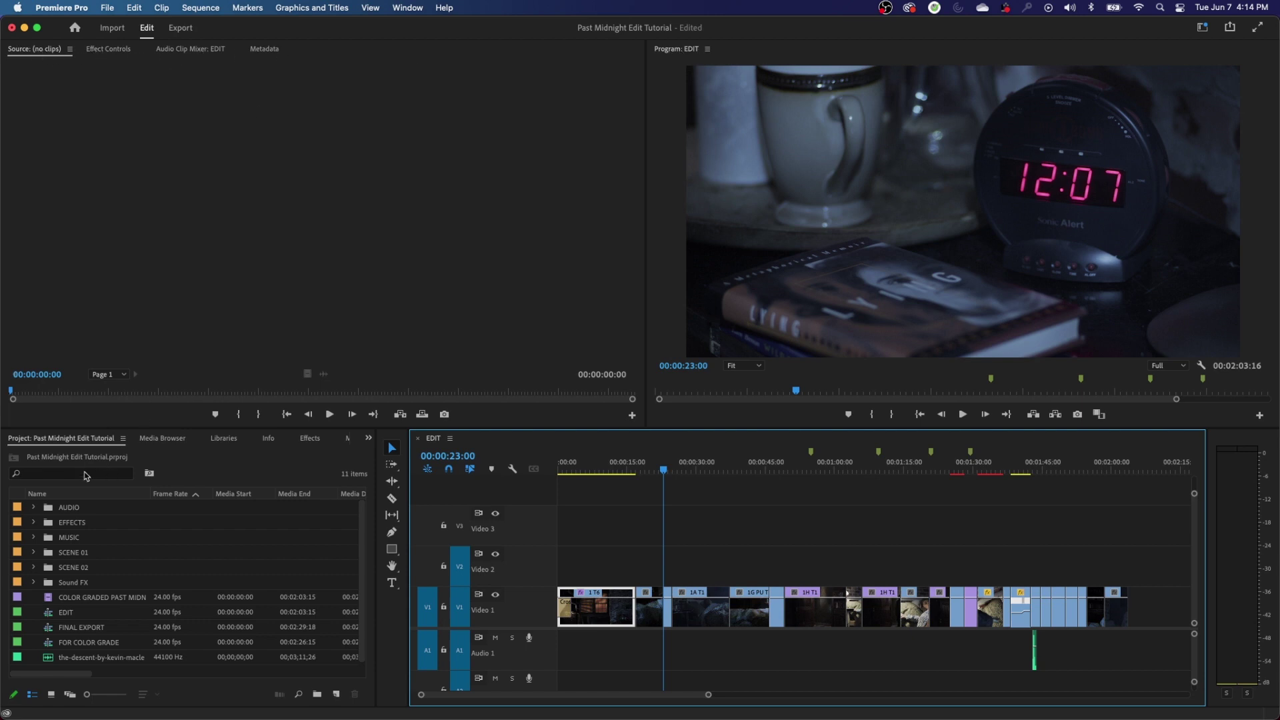
# - Narrow the Premiere window to the screen's left side and close the PAST MIDNIGHT Finder window
pyautogui.moveTo(433, 443)
pyautogui.mouseDown()
pyautogui.moveTo(533, 267)
pyautogui.moveTo(721, 294)
pyautogui.moveTo(748, 258)
pyautogui.moveTo(517, 263)
pyautogui.moveTo(533, 427)
pyautogui.moveTo(437, 442)
pyautogui.mouseUp()
pyautogui.moveTo(1275, 189); pyautogui.dragTo(710, 219)
pyautogui.moveTo(625, 219); pyautogui.dragTo(620, 219)
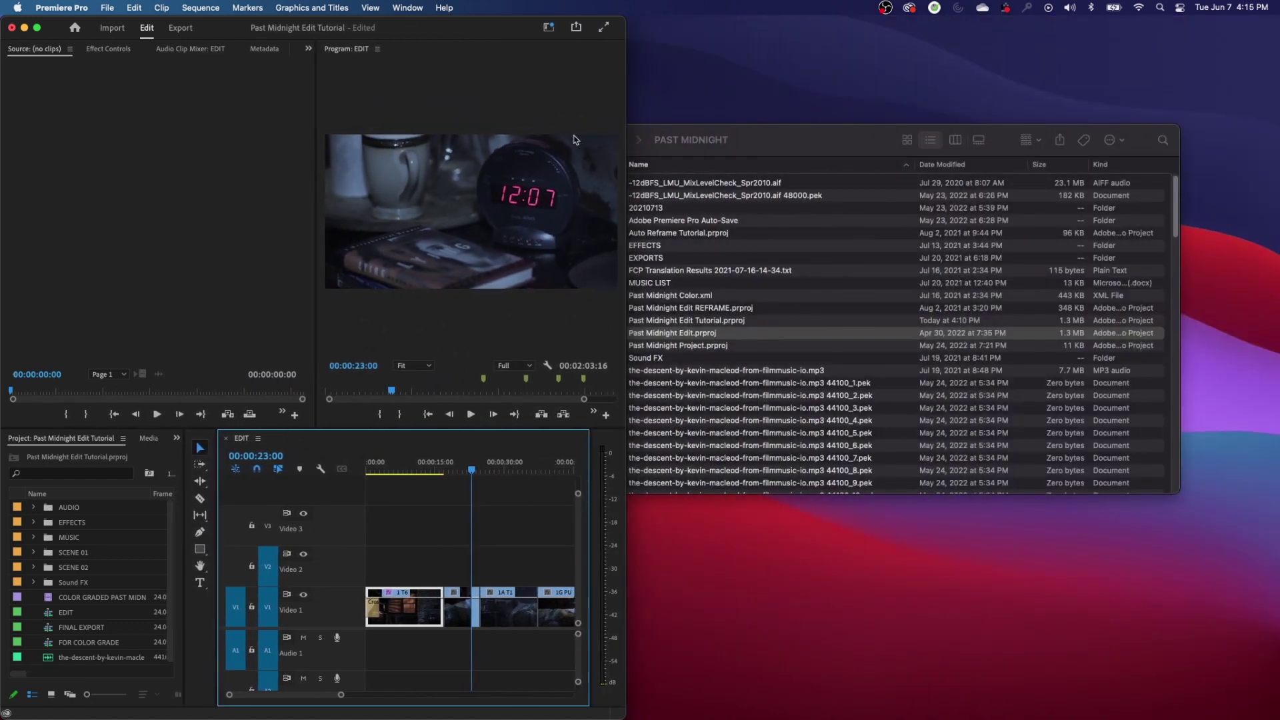
pyautogui.click(713, 152)
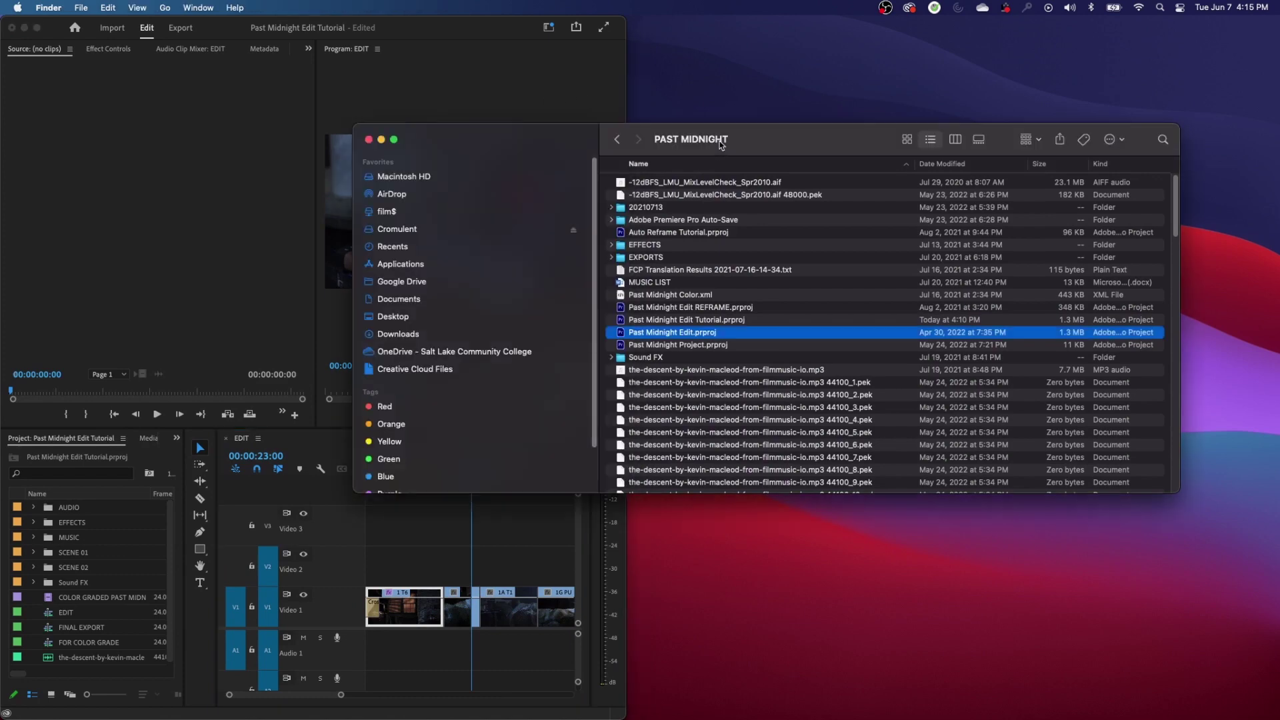
pyautogui.click(368, 140)
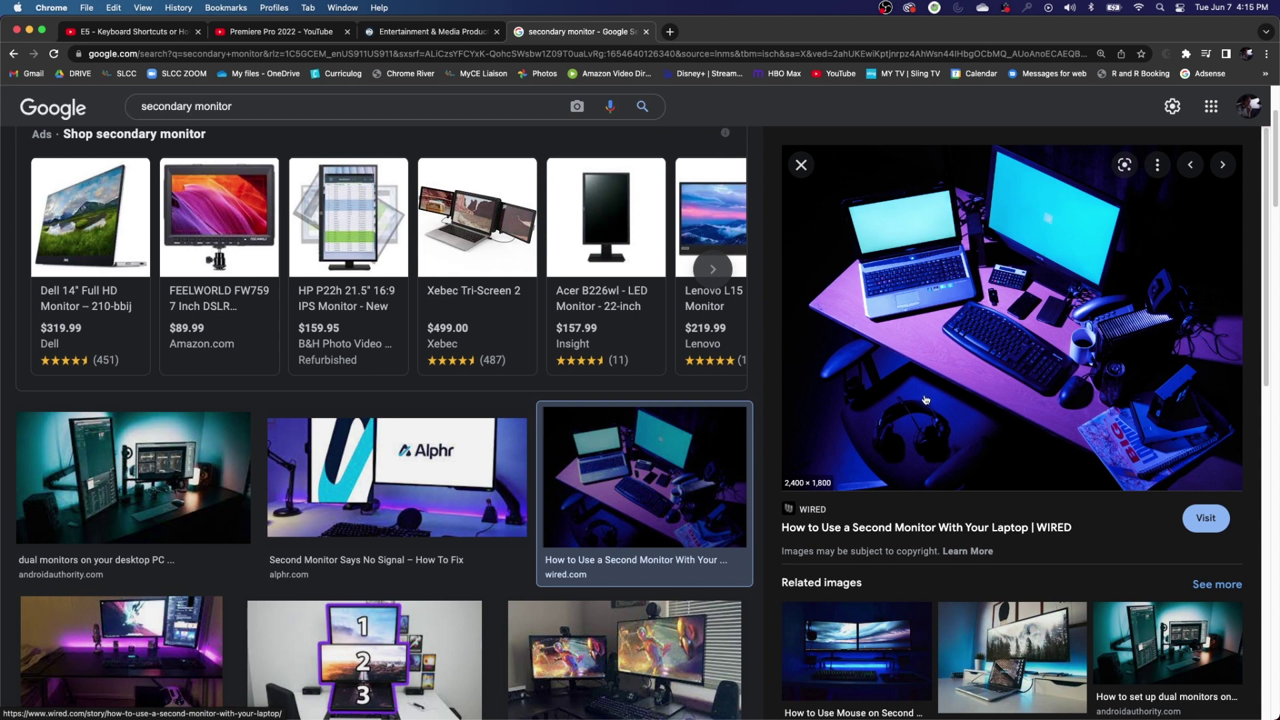
# - Preview the CNN Underscored dual-monitor setup image, then hide Chrome
pyautogui.scroll(-1, 906, 406)
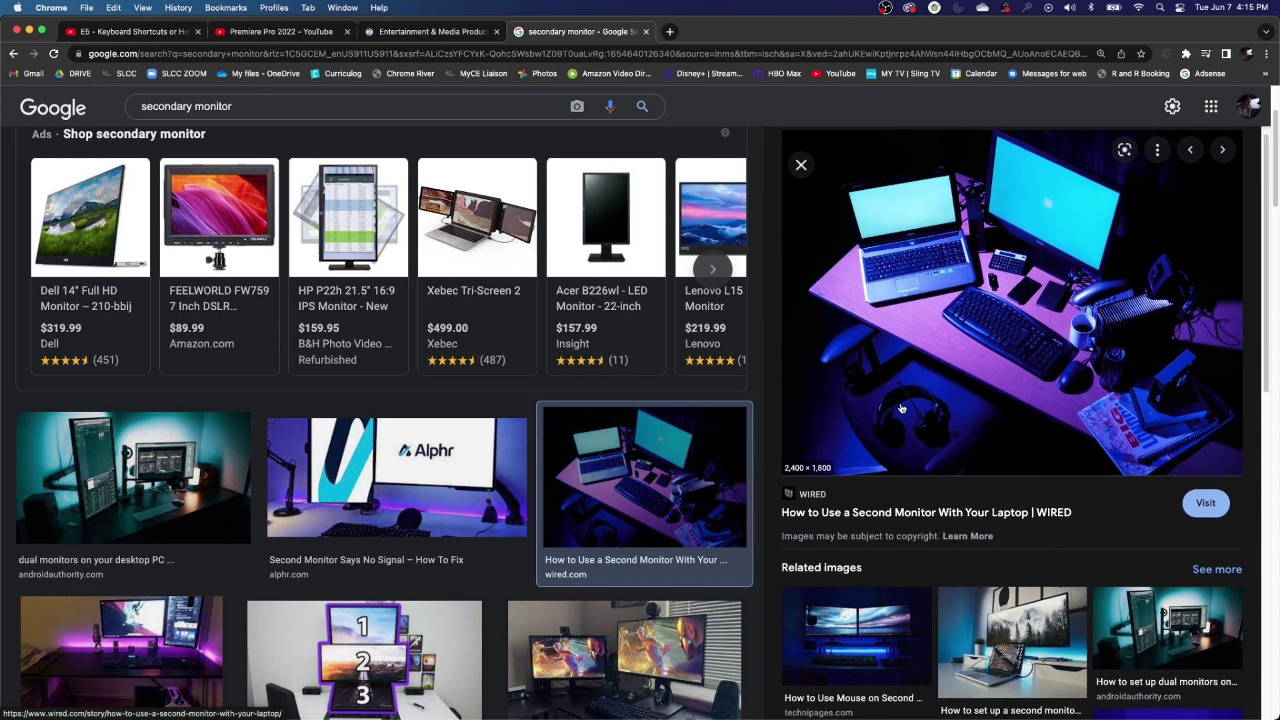
pyautogui.scroll(-1, 901, 408)
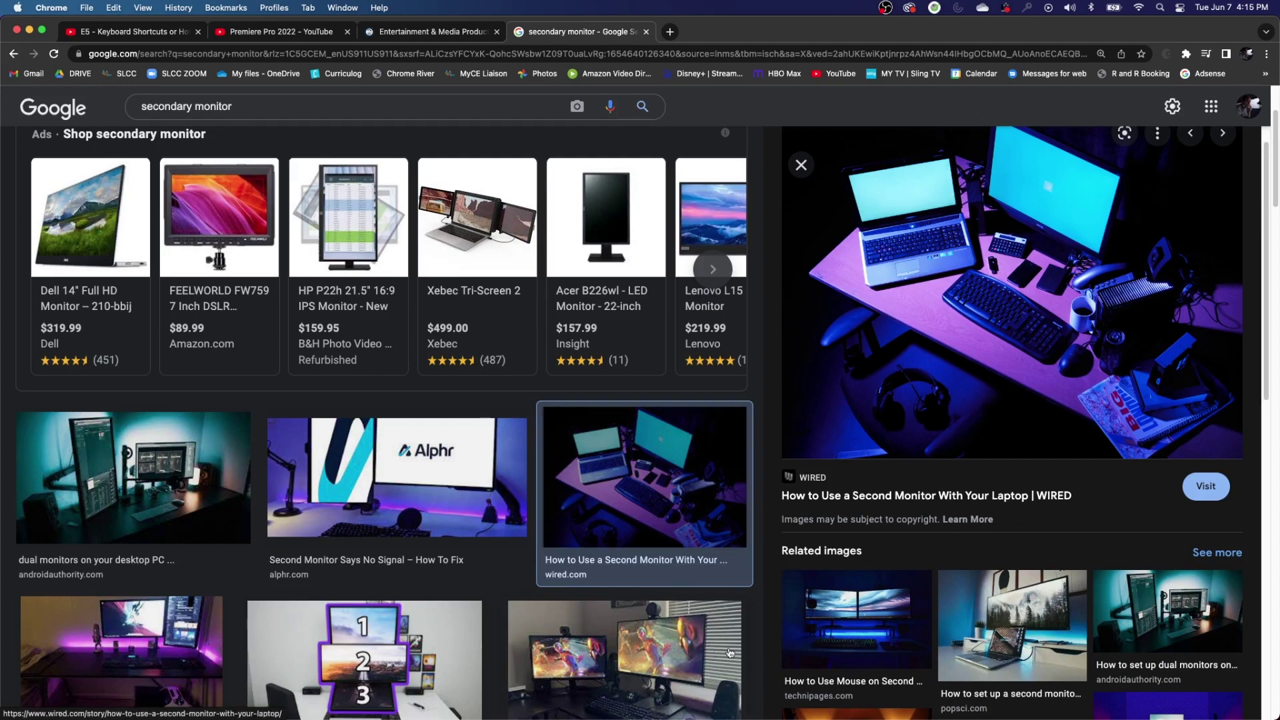
pyautogui.click(689, 664)
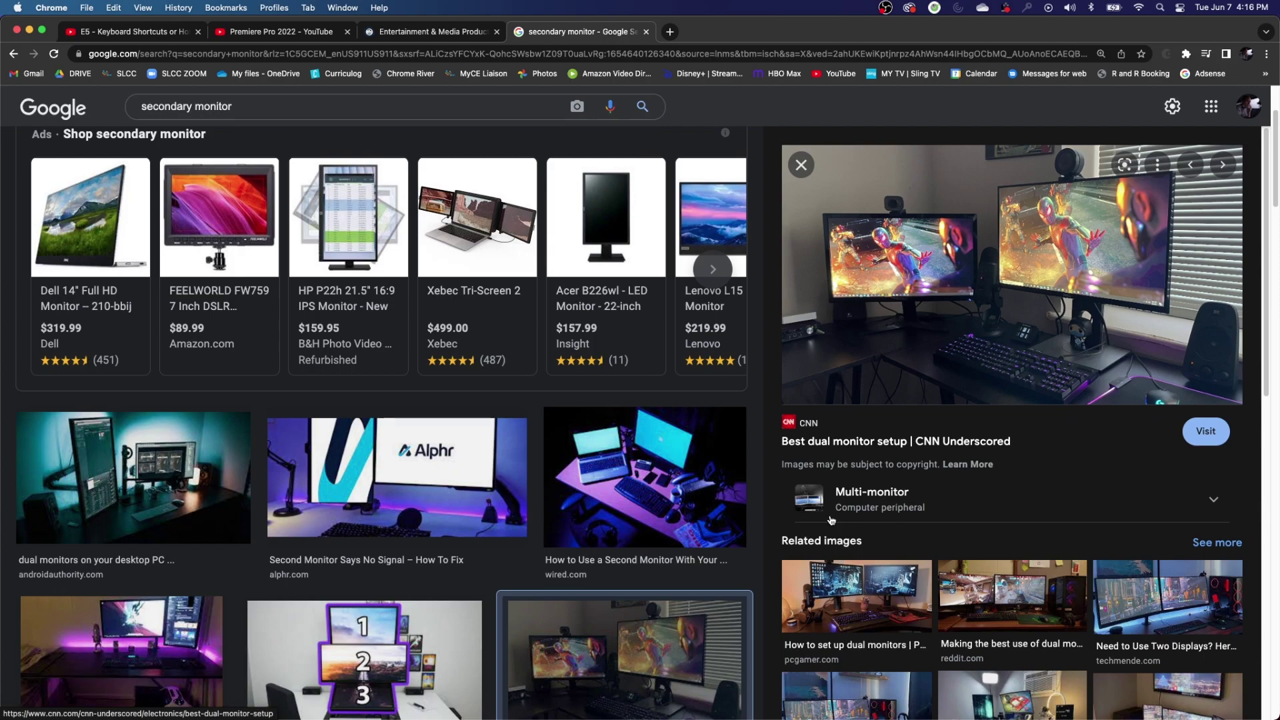
pyautogui.press('super+h')
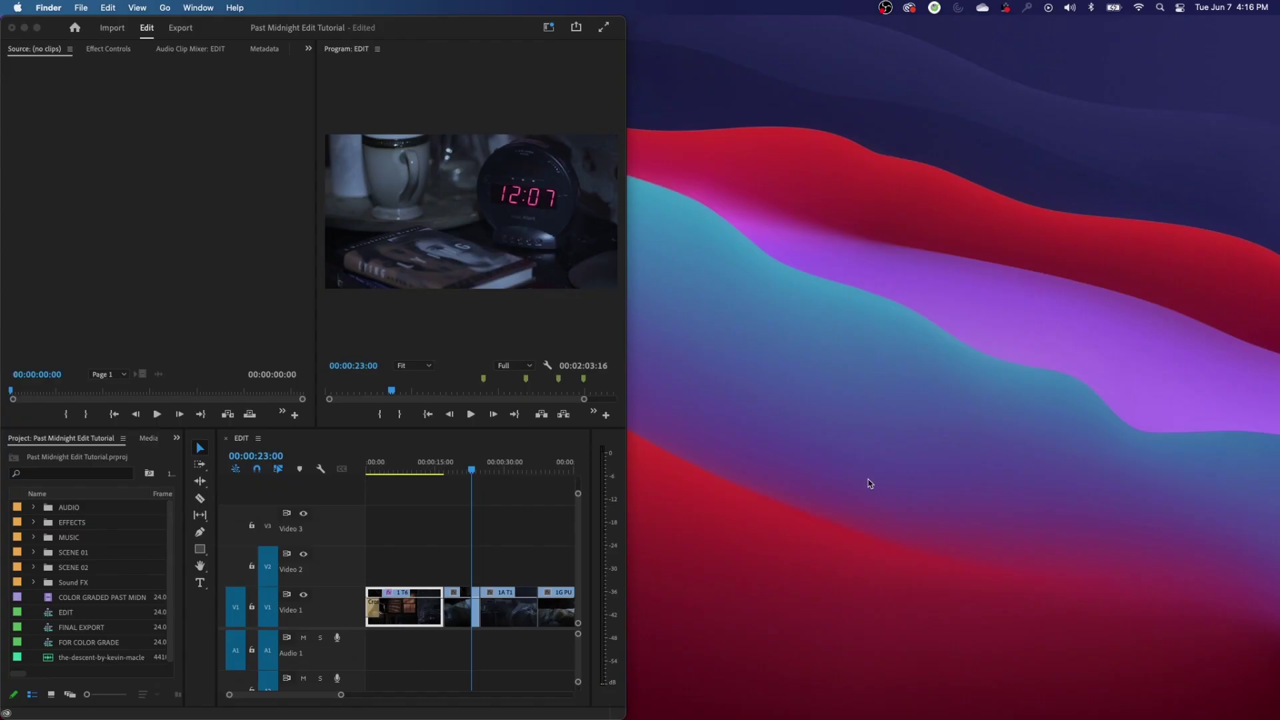
# - Undock the EDIT timeline into a floating window sized to fill the right half of the screen
pyautogui.click(321, 500)
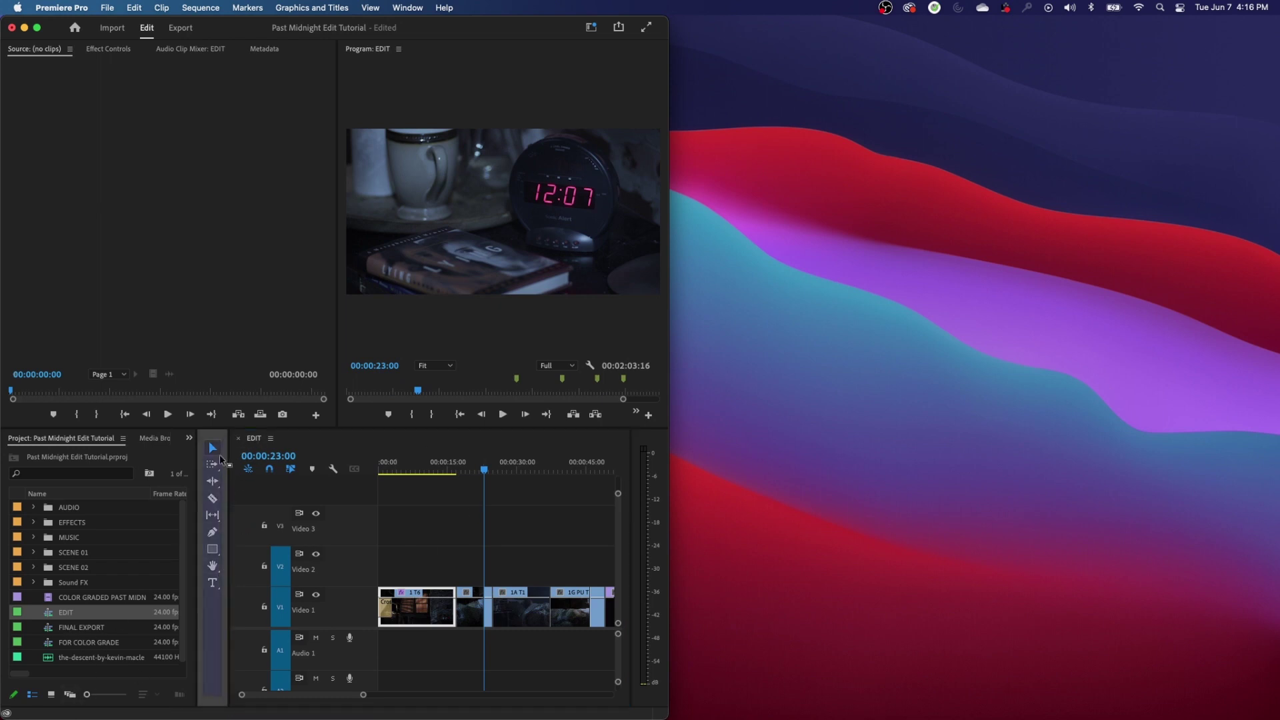
pyautogui.moveTo(253, 438); pyautogui.dragTo(671, 33)
pyautogui.moveTo(1066, 304); pyautogui.dragTo(1278, 718)
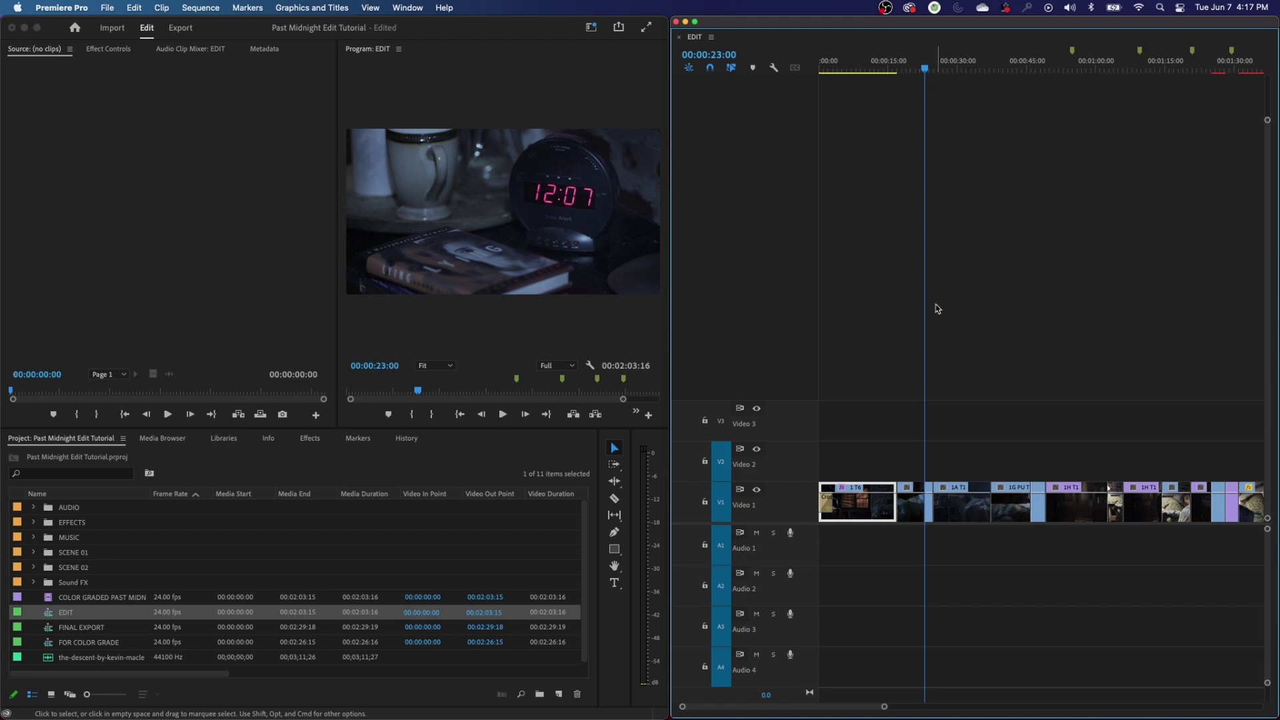
# - Apply Workspaces > Reset to saved layout to dock the EDIT timeline back in the main window
pyautogui.click(595, 34)
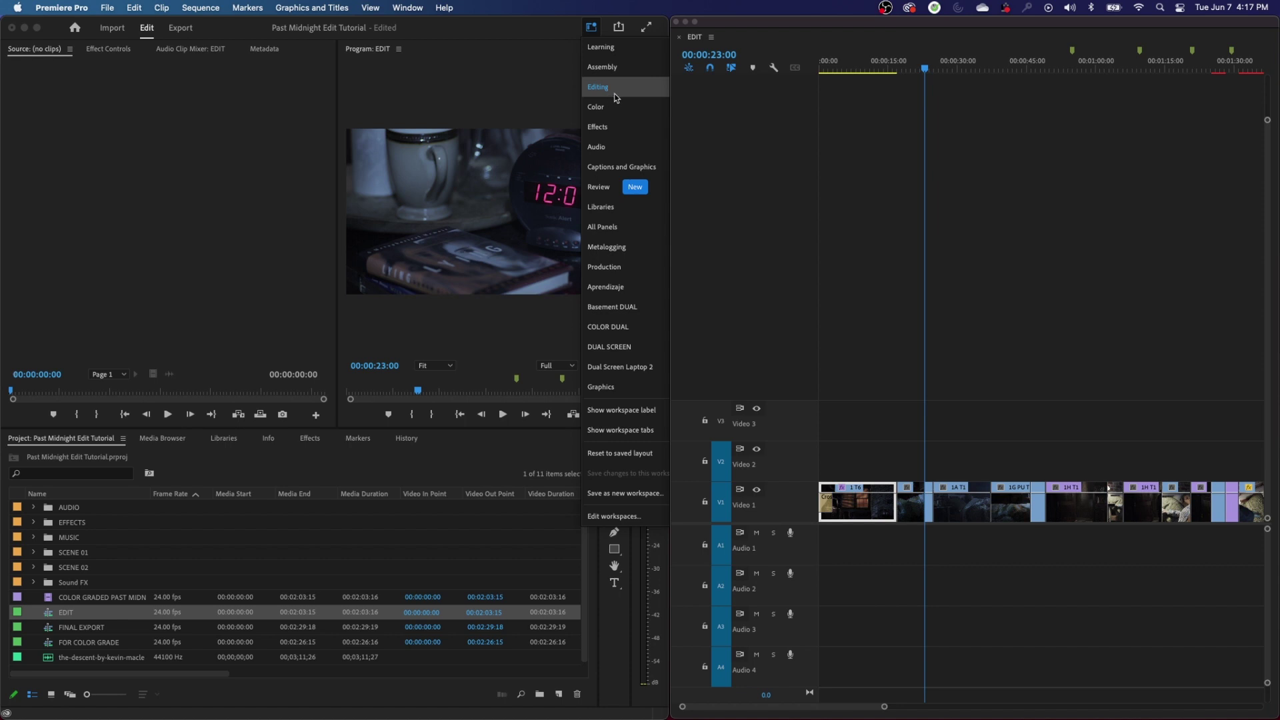
pyautogui.click(748, 106)
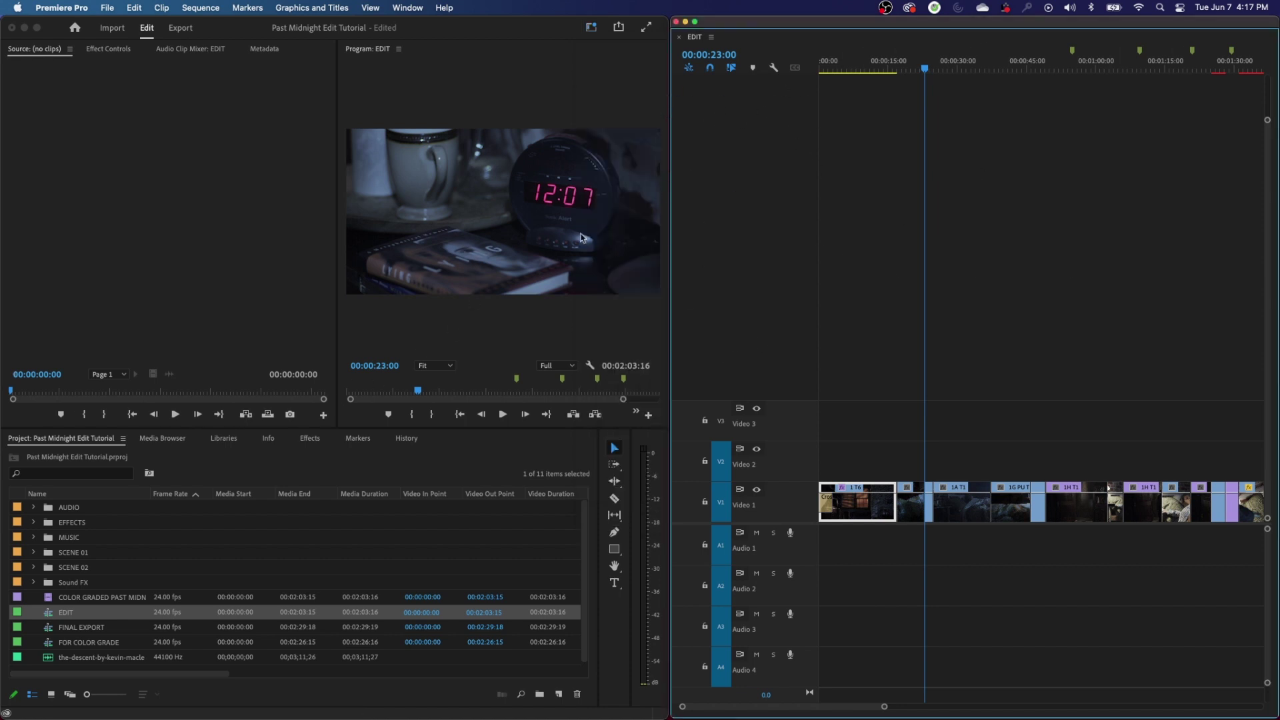
pyautogui.click(598, 35)
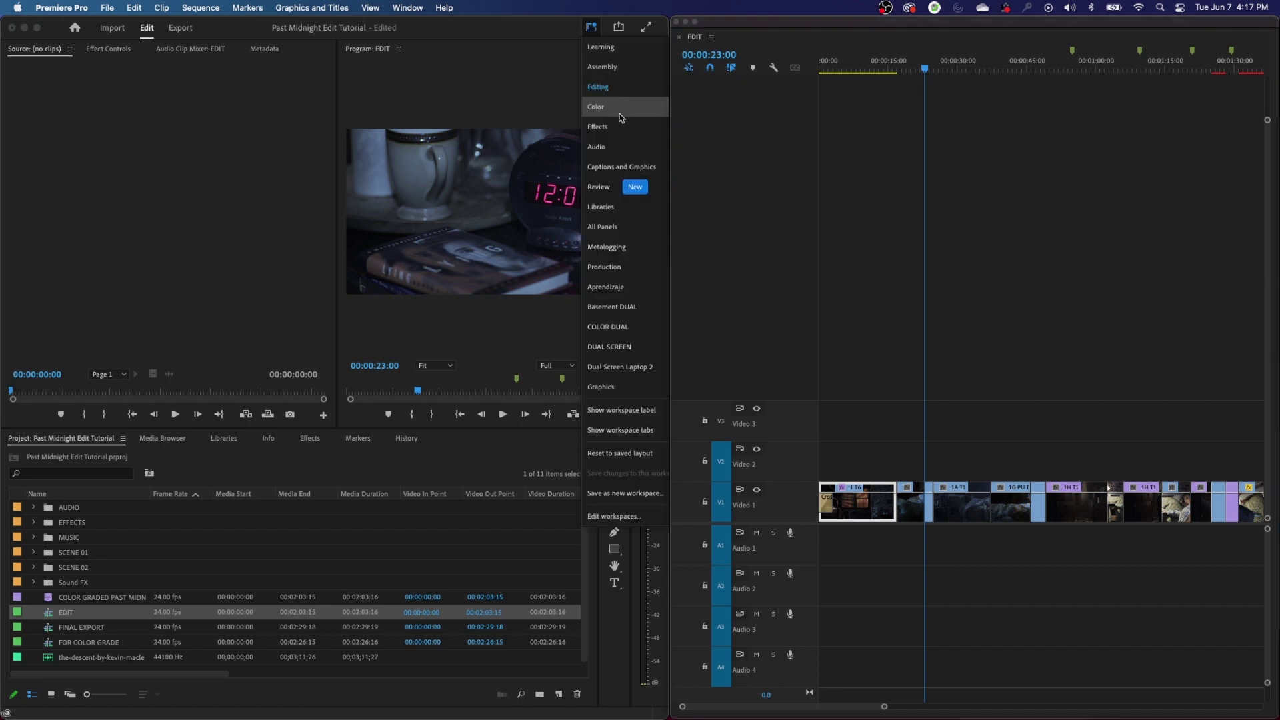
pyautogui.click(646, 460)
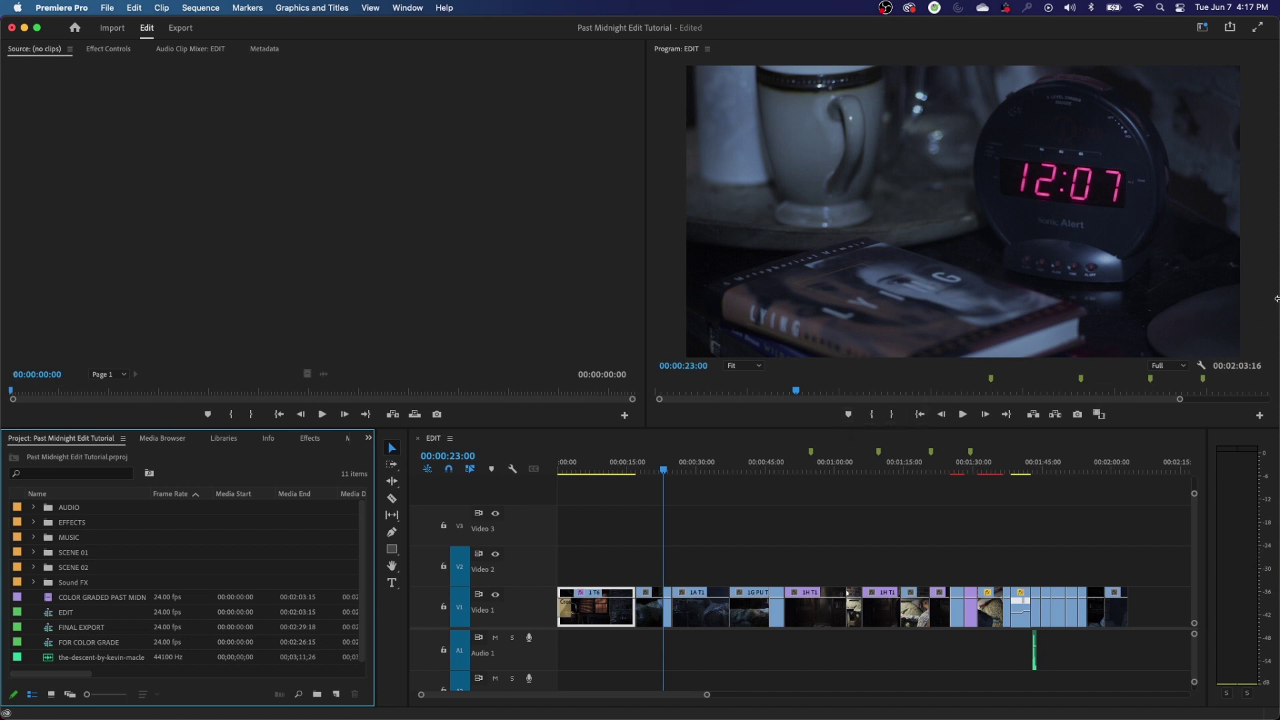
# - Narrow the main window and float the EDIT timeline, enlarged on the right to show all tracks
pyautogui.moveTo(1277, 285); pyautogui.dragTo(615, 281)
pyautogui.moveTo(221, 438); pyautogui.dragTo(600, 20)
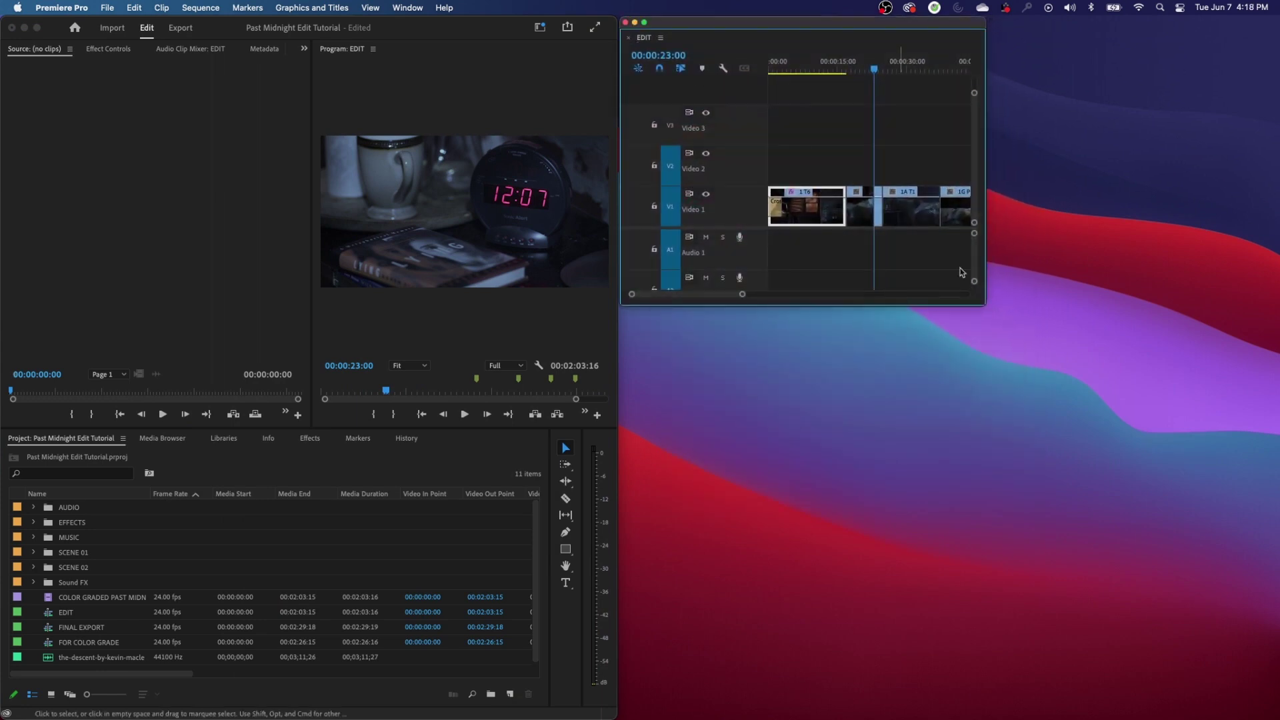
pyautogui.moveTo(985, 306); pyautogui.dragTo(1270, 719)
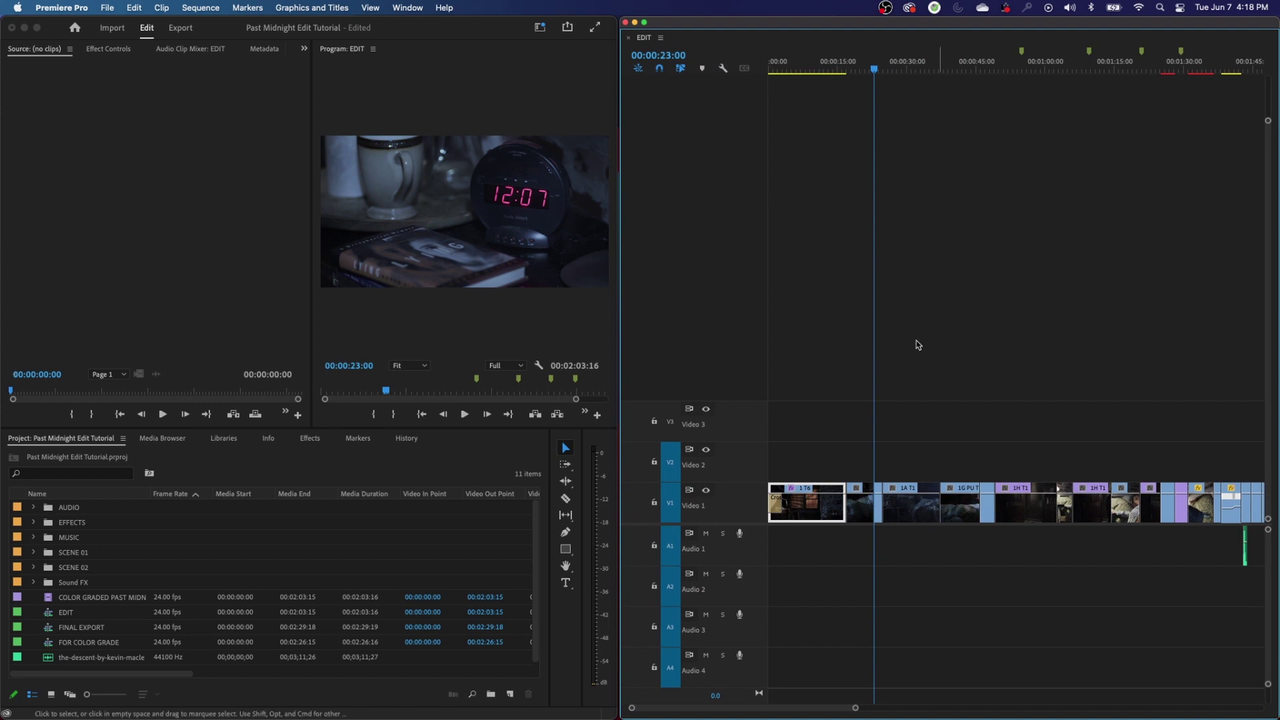
pyautogui.click(540, 26)
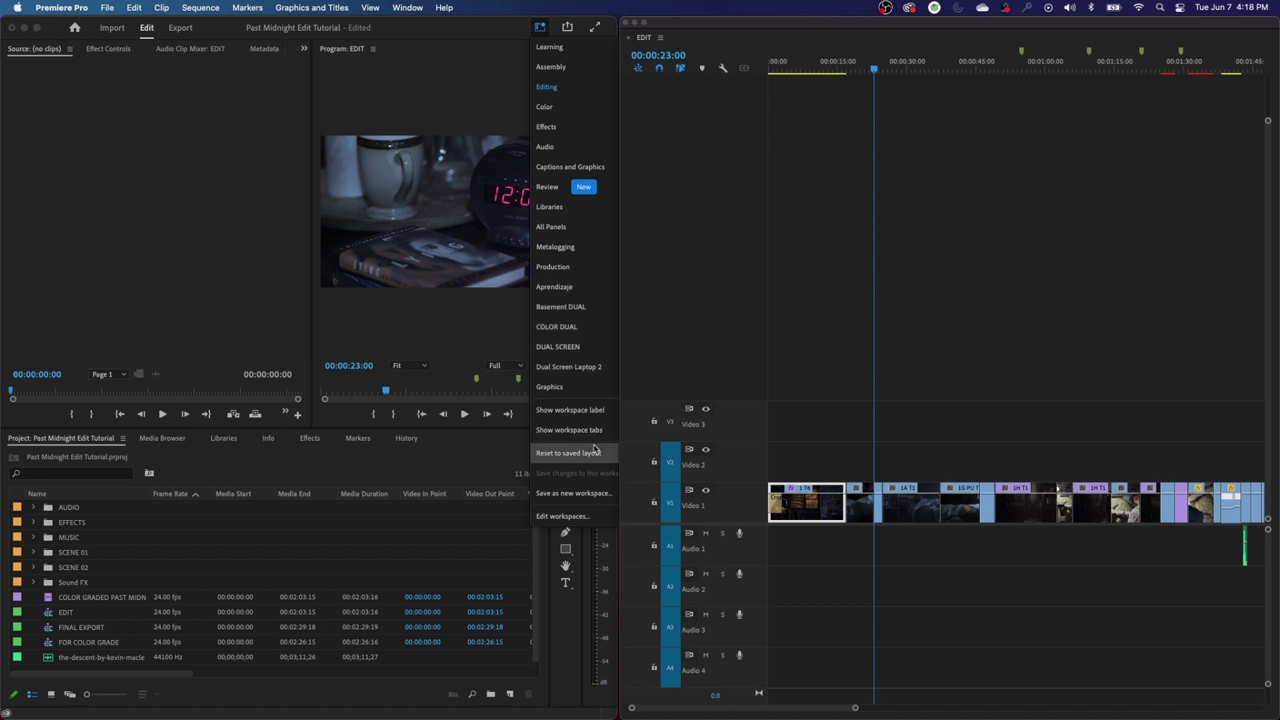
# - Save the current layout as a new workspace named CUSTOM DUAL SCREEN
pyautogui.click(573, 493)
pyautogui.moveTo(313, 340); pyautogui.dragTo(756, 326)
pyautogui.write('d')
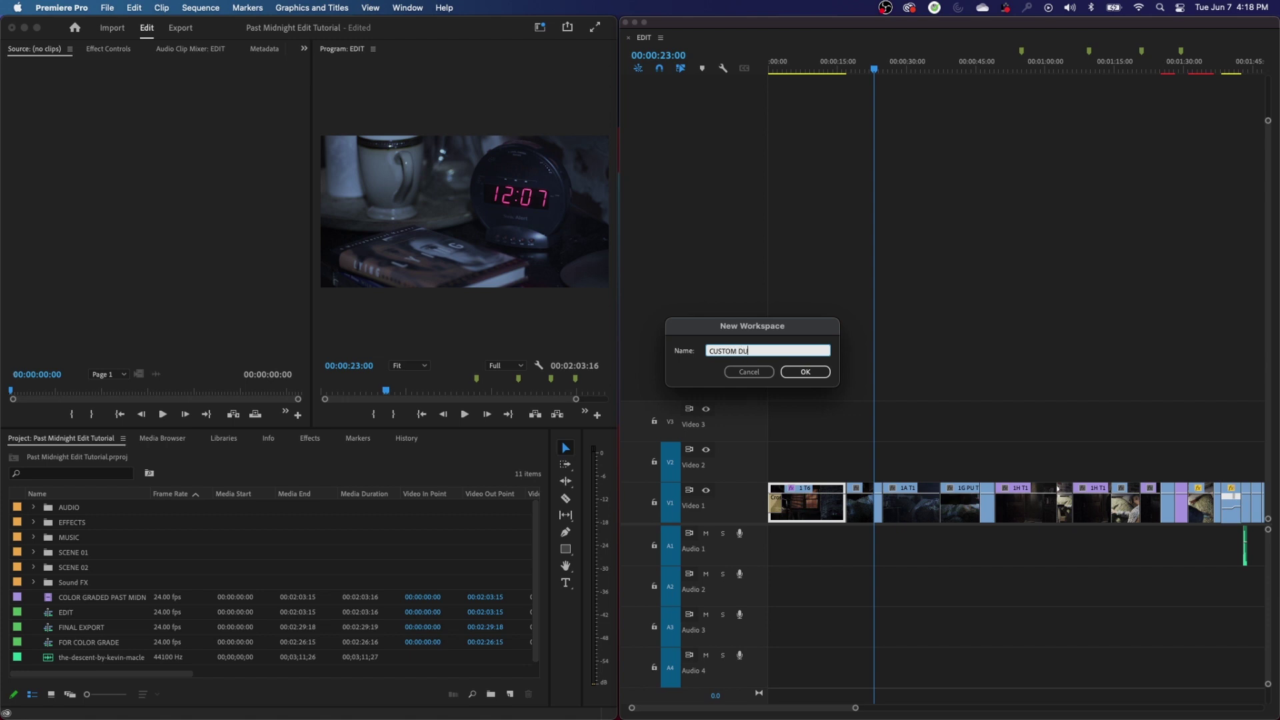
pyautogui.write('USTOM DUAL SCREEN')
pyautogui.click(825, 374)
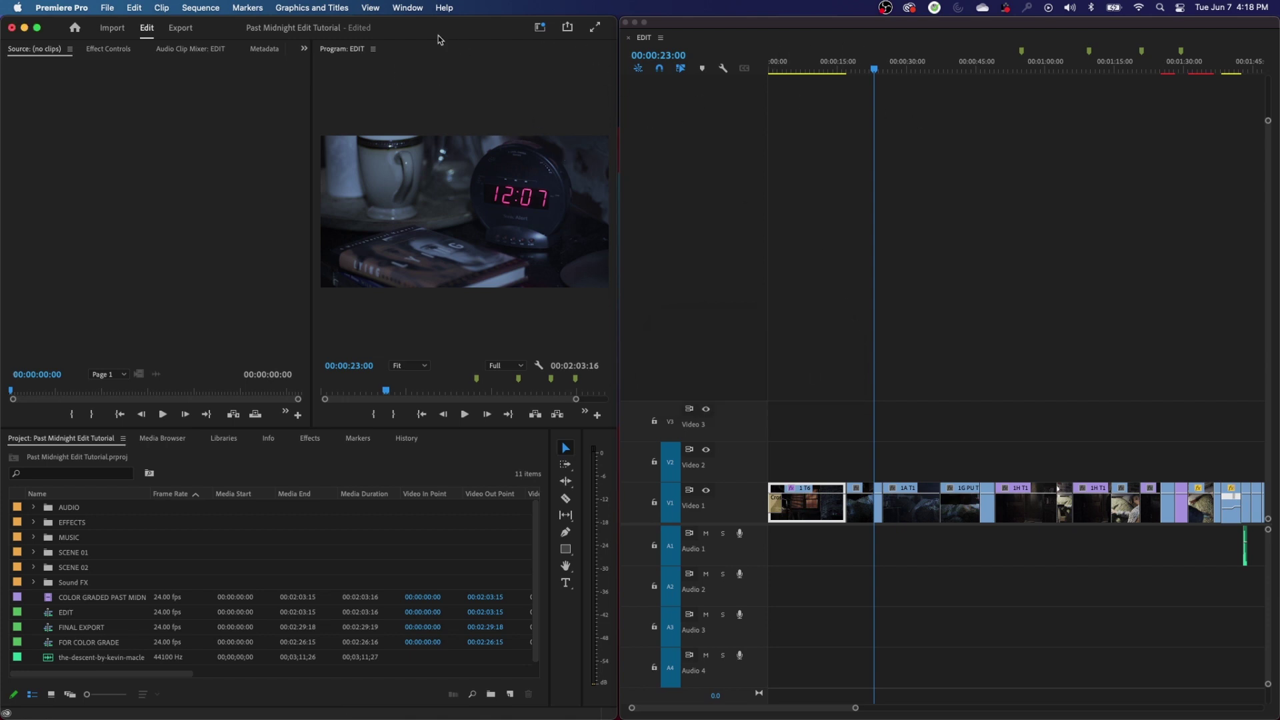
# - Delete the CUSTOM DUAL SCREEN workspace in Edit Workspaces and confirm
pyautogui.click(540, 30)
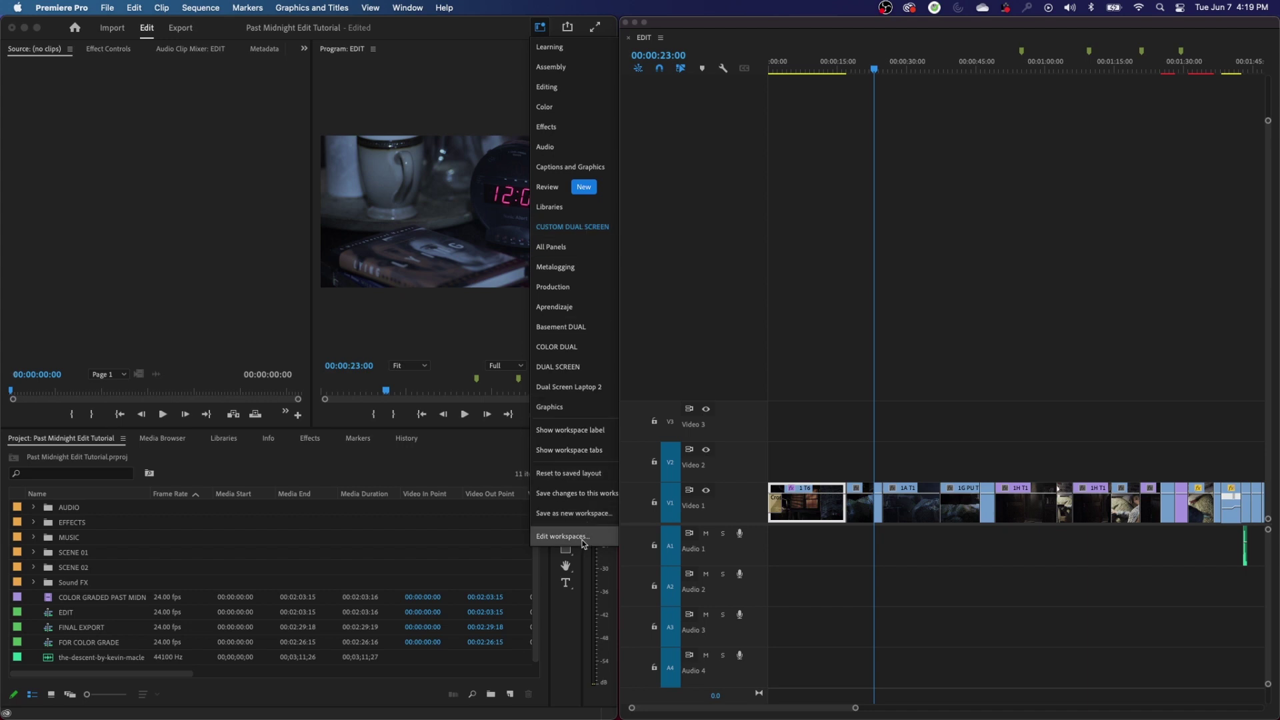
pyautogui.click(563, 536)
pyautogui.click(560, 359)
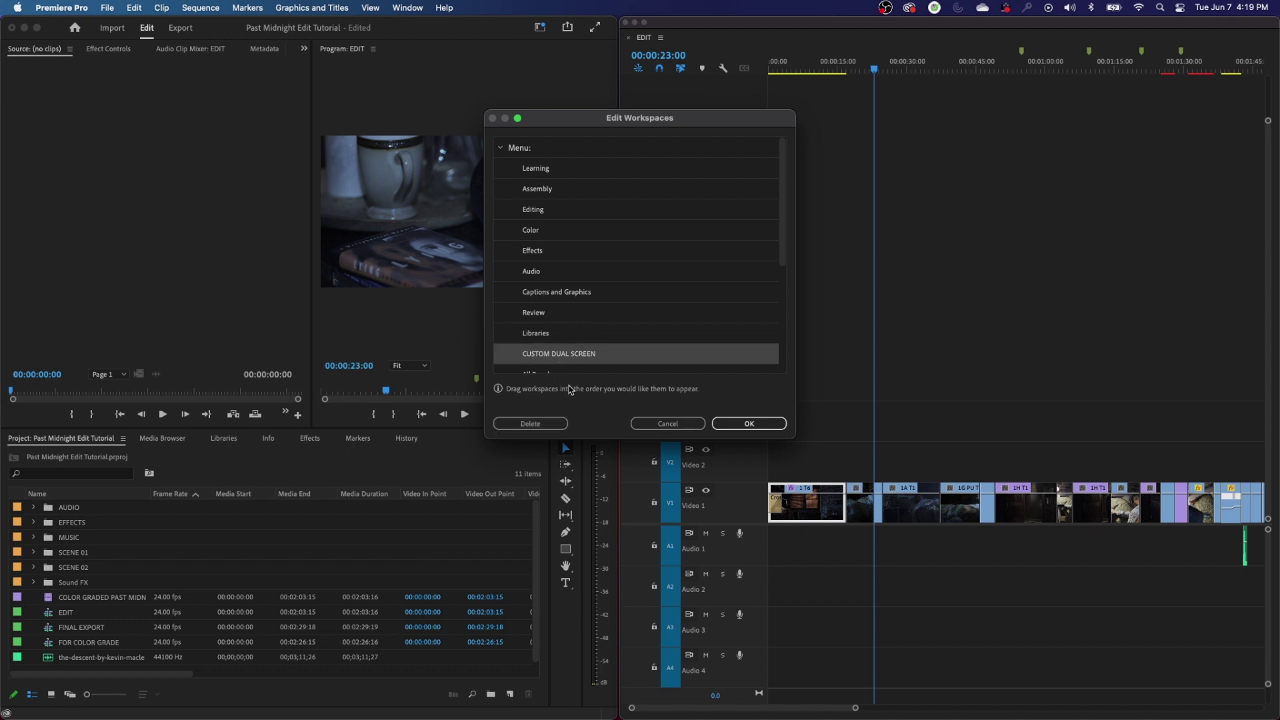
pyautogui.click(537, 427)
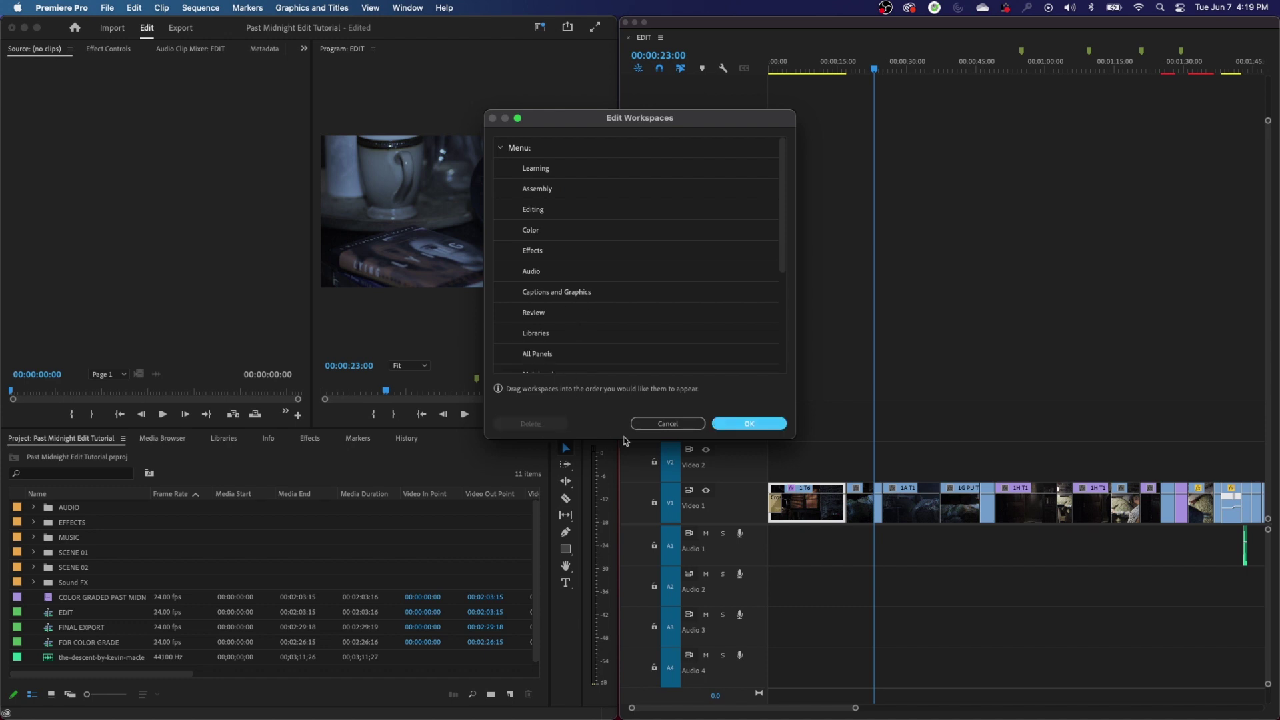
pyautogui.click(749, 424)
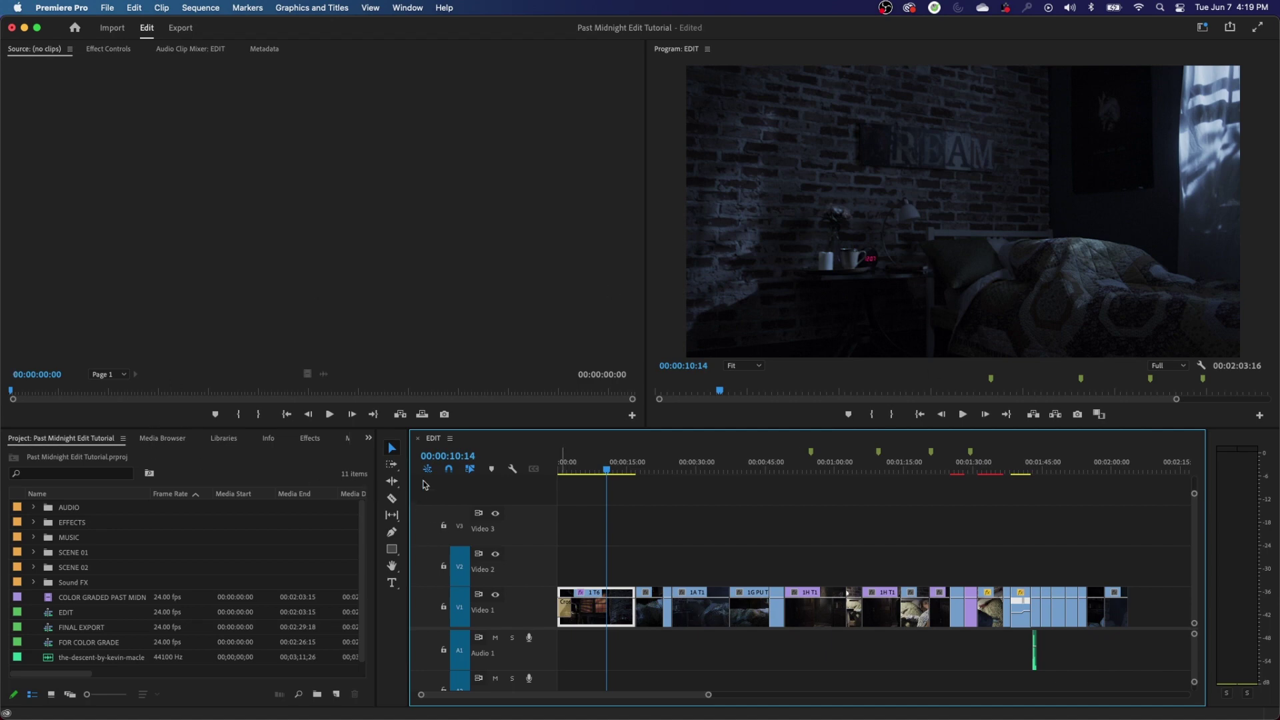
# - Resize the Project panel and monitors, then dock the Effects panel as a tab beside the EDIT timeline
pyautogui.moveTo(376, 482); pyautogui.dragTo(548, 500)
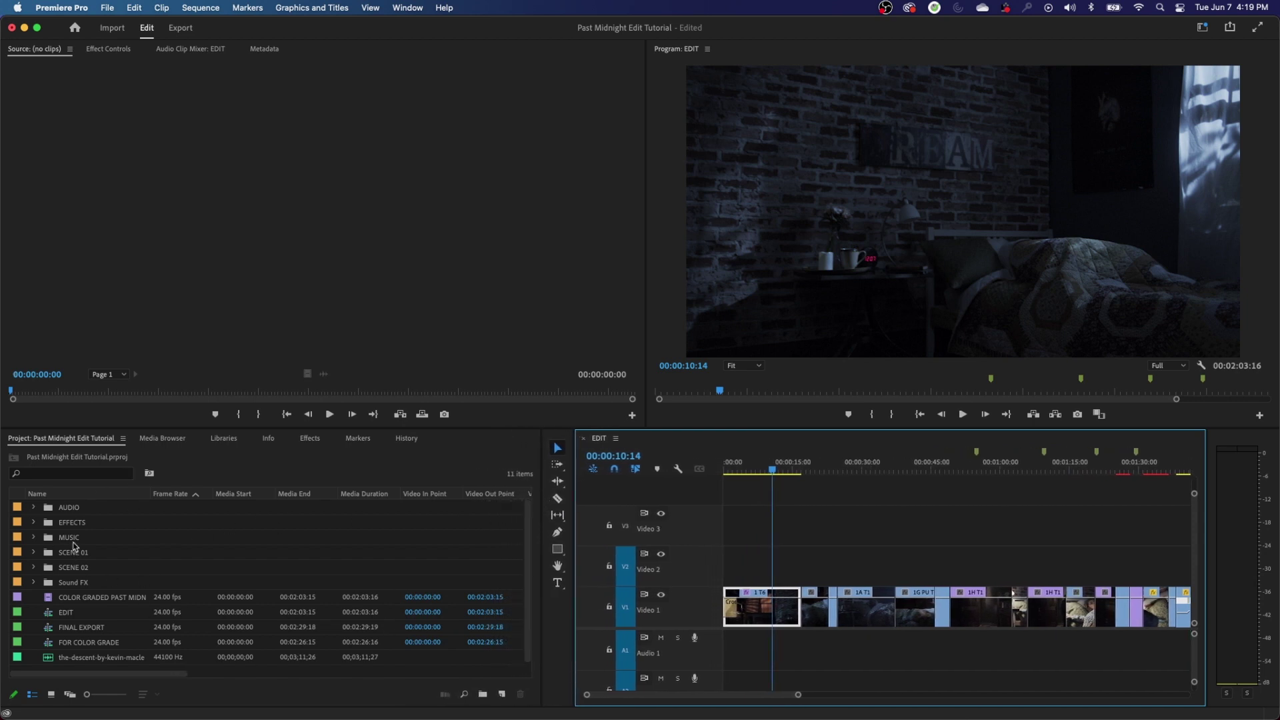
pyautogui.moveTo(503, 427); pyautogui.dragTo(513, 341)
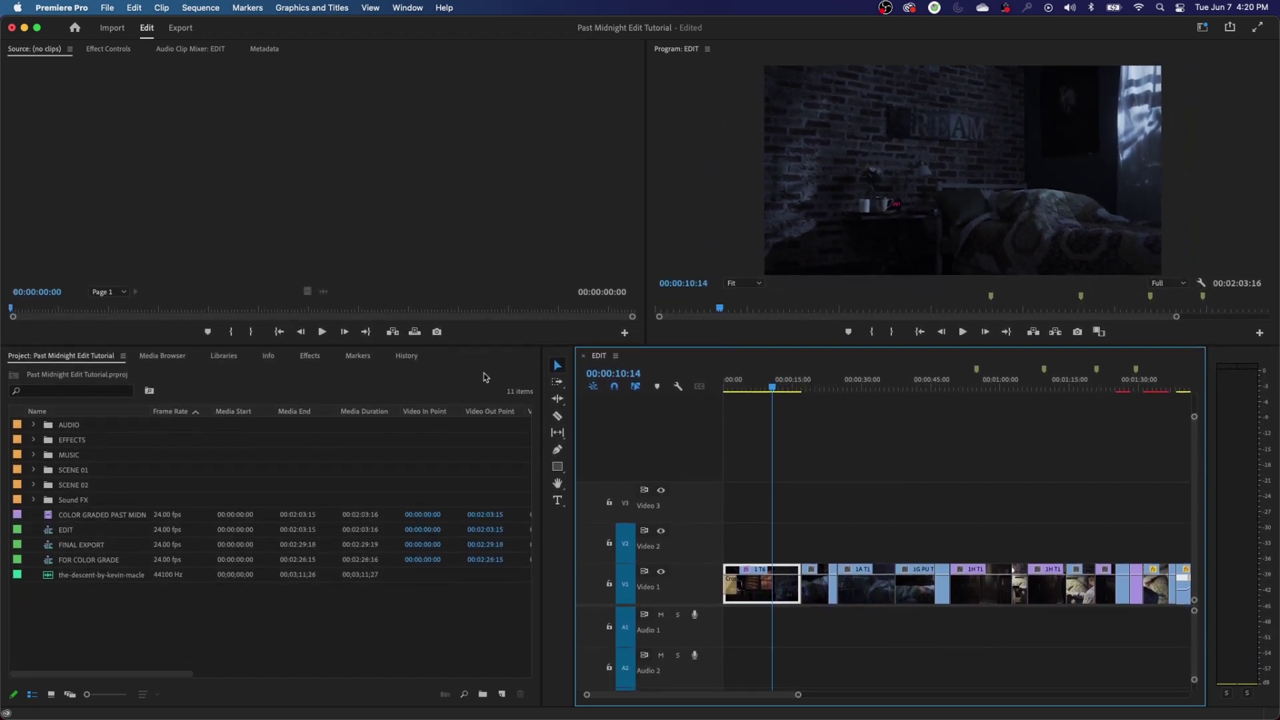
pyautogui.moveTo(646, 242); pyautogui.dragTo(605, 248)
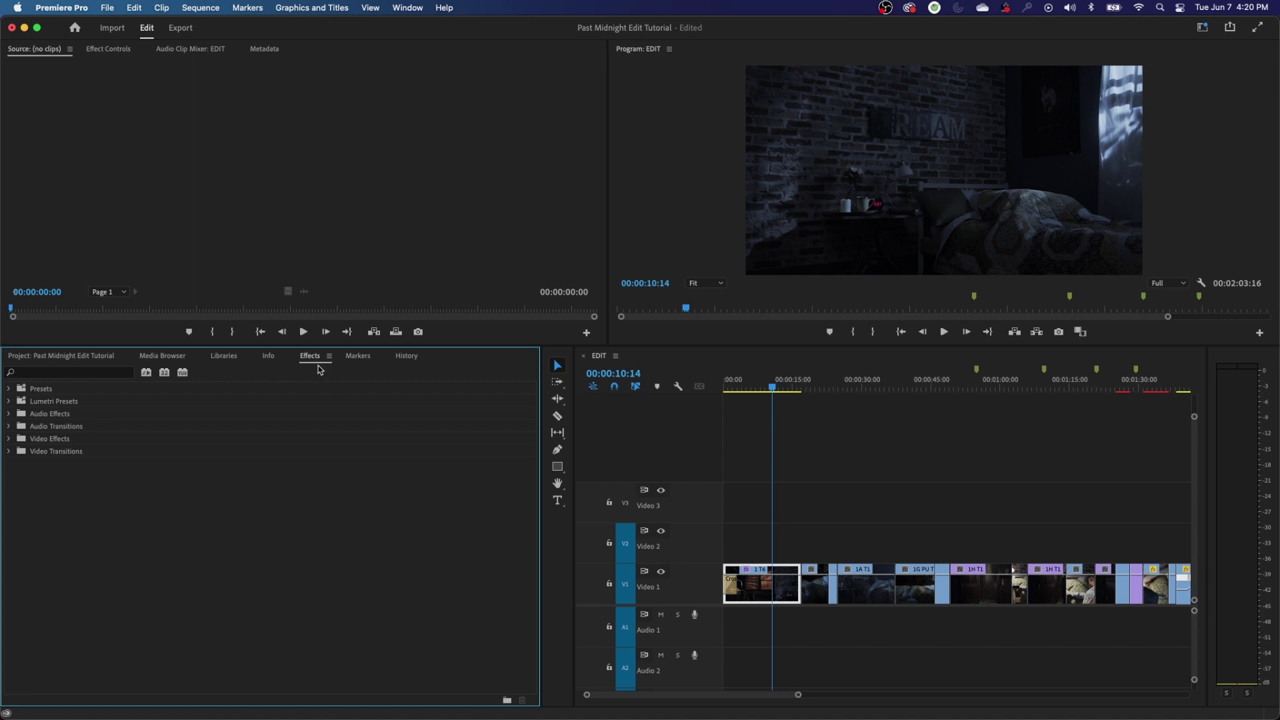
pyautogui.moveTo(311, 360); pyautogui.dragTo(866, 491)
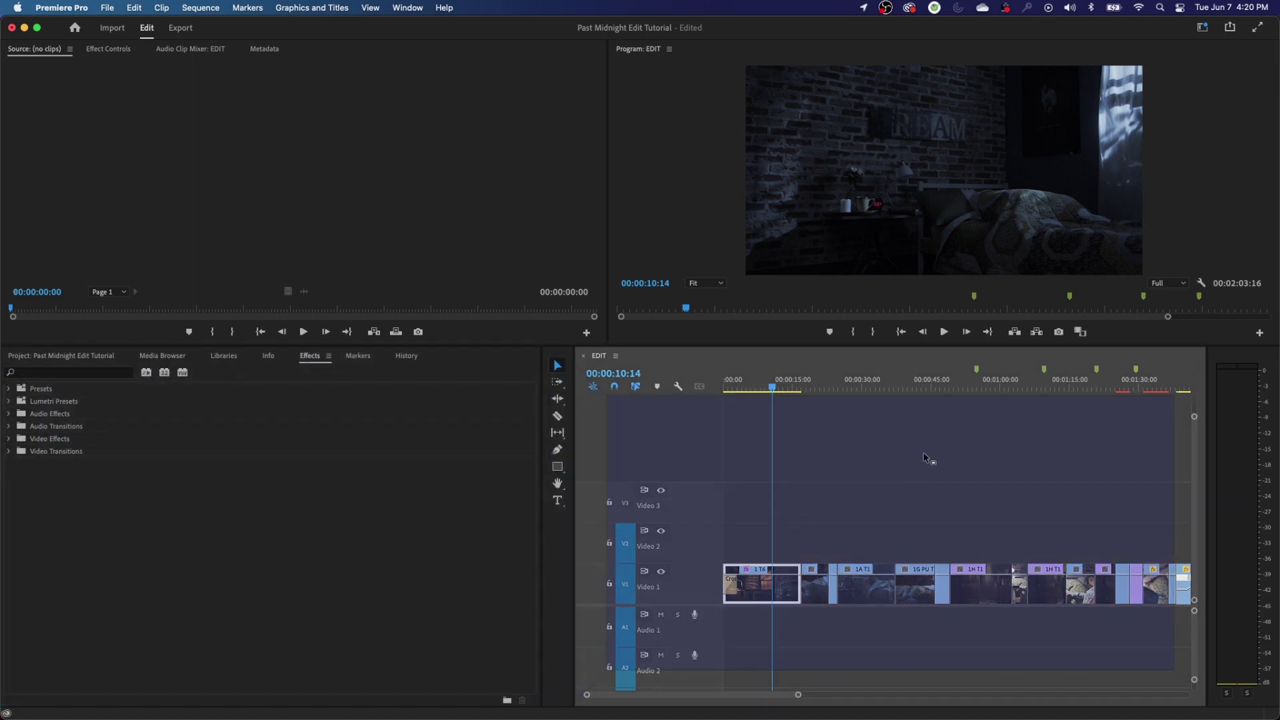
pyautogui.moveTo(958, 438); pyautogui.dragTo(736, 480)
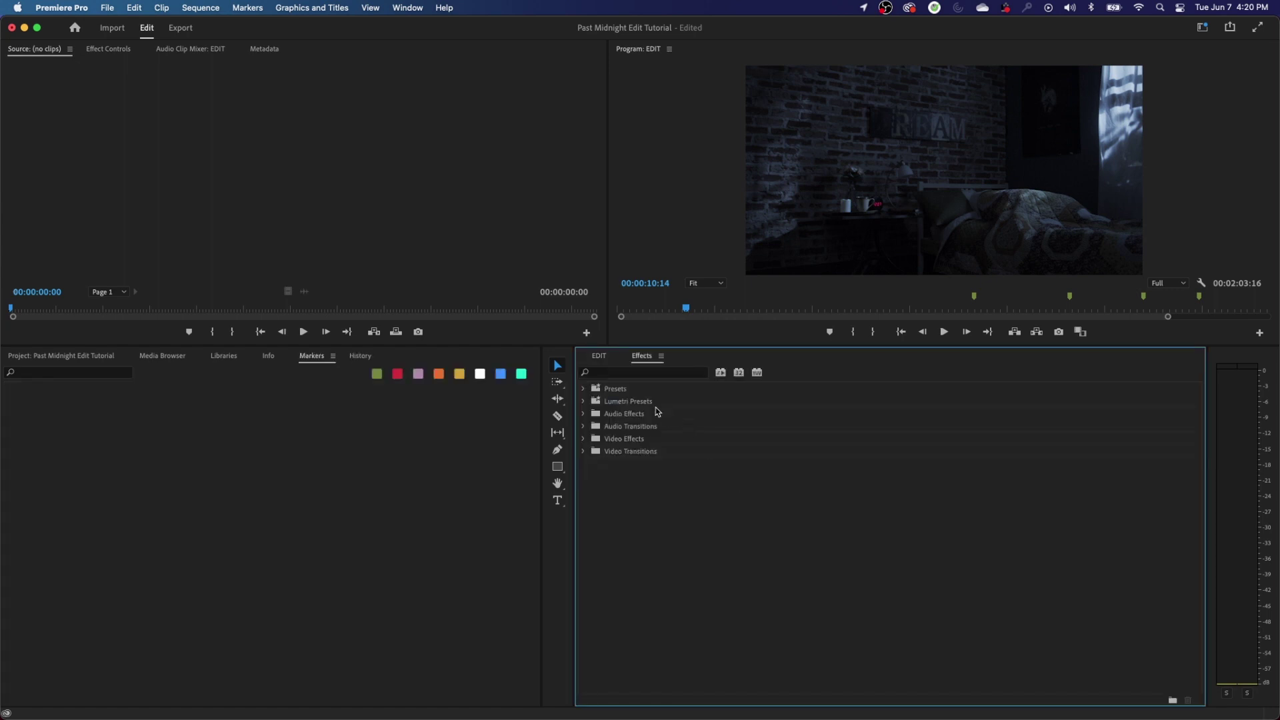
# - Switch between the EDIT timeline and Effects tabs, then dock Effects as its own panel left of the timeline
pyautogui.click(600, 360)
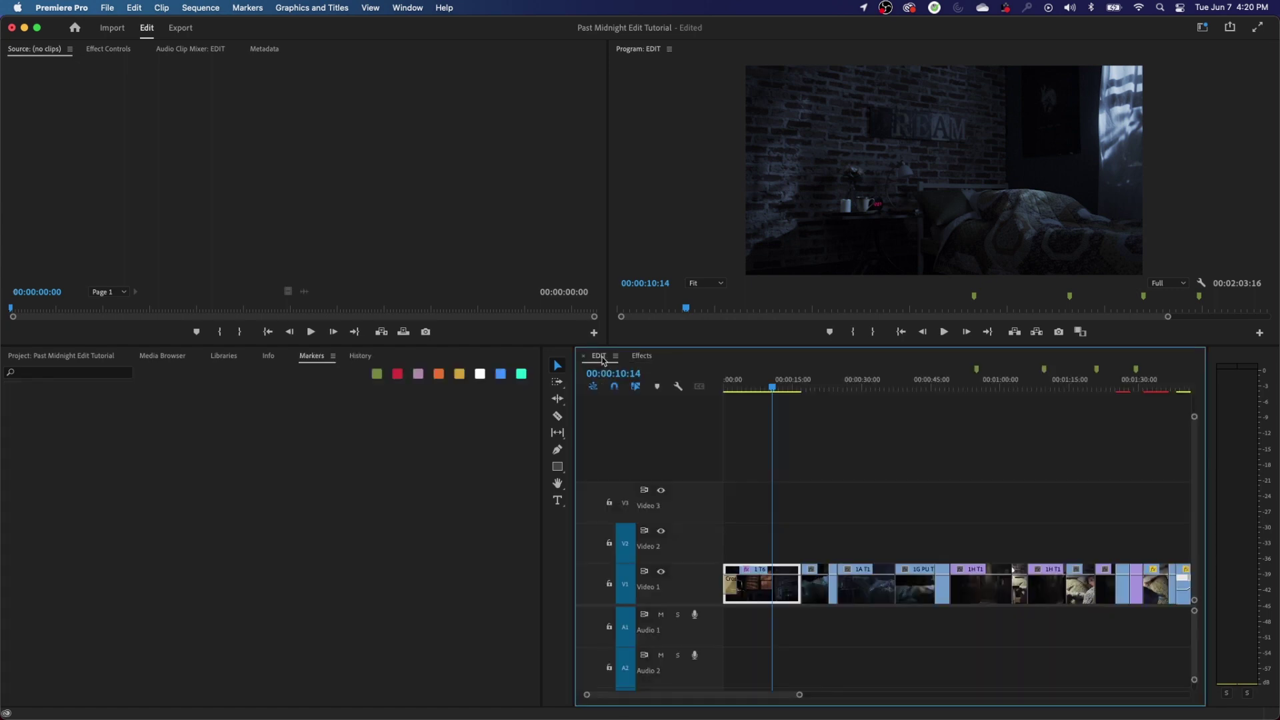
pyautogui.click(641, 355)
pyautogui.click(599, 356)
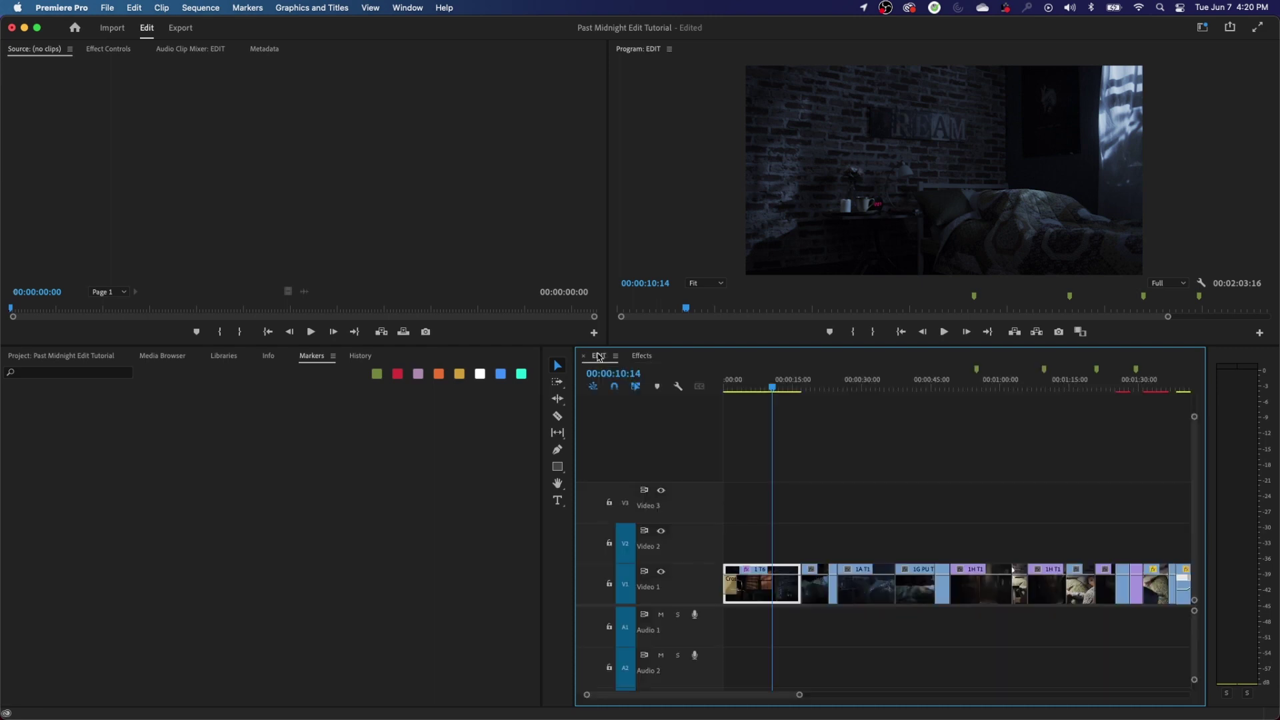
pyautogui.click(642, 355)
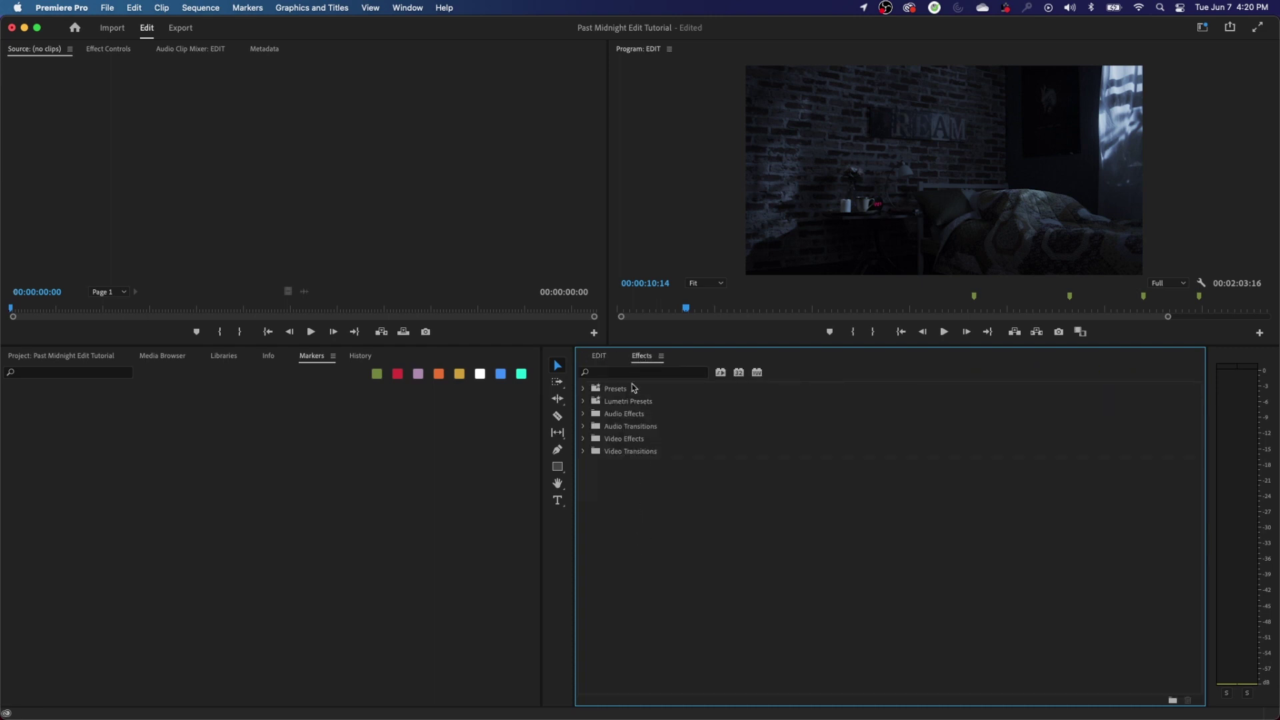
pyautogui.moveTo(640, 362); pyautogui.dragTo(640, 401)
pyautogui.moveTo(666, 545); pyautogui.dragTo(733, 673)
pyautogui.moveTo(618, 611); pyautogui.dragTo(596, 576)
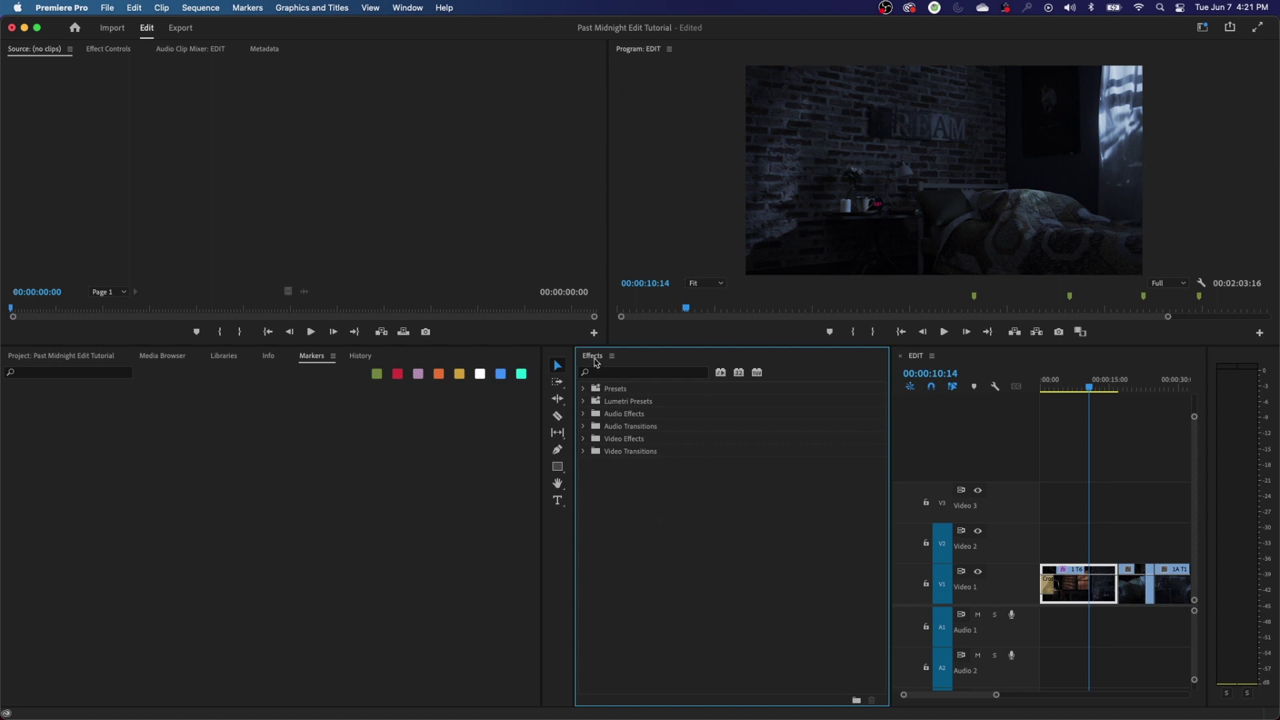
# - Merge Effects back into the EDIT timeline group and widen the group
pyautogui.moveTo(596, 361); pyautogui.dragTo(1052, 521)
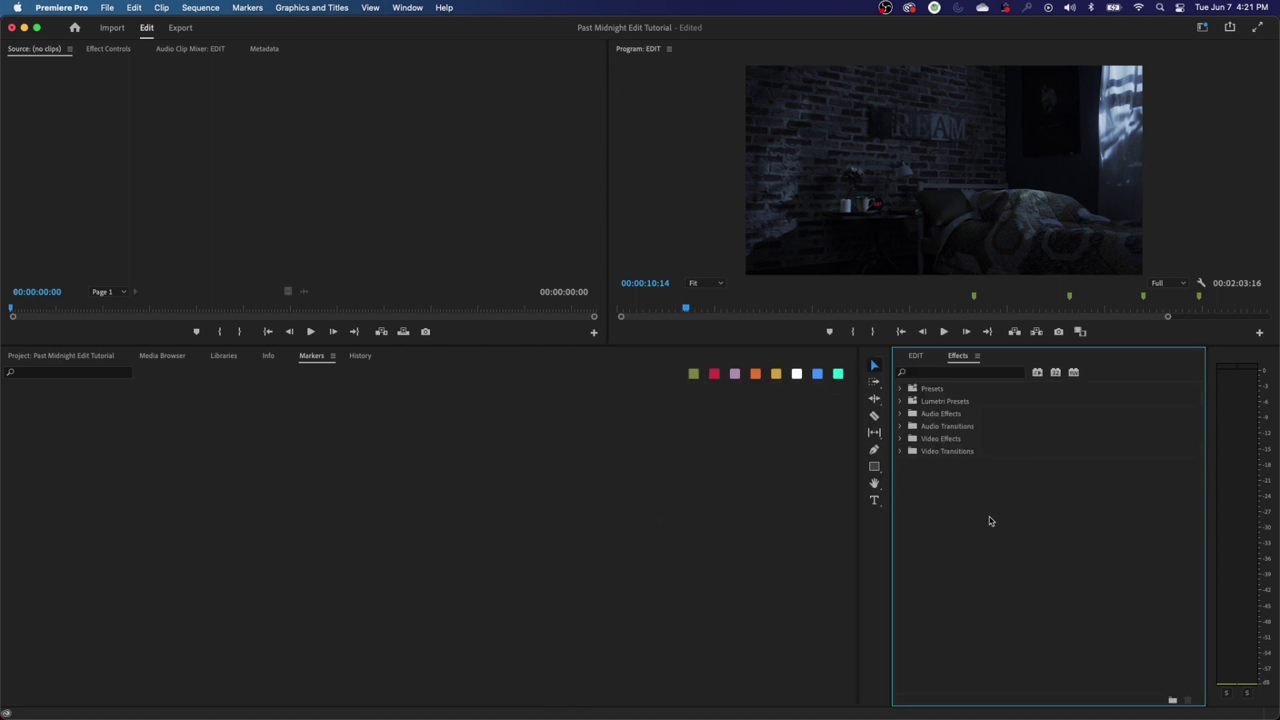
pyautogui.moveTo(891, 476); pyautogui.dragTo(588, 478)
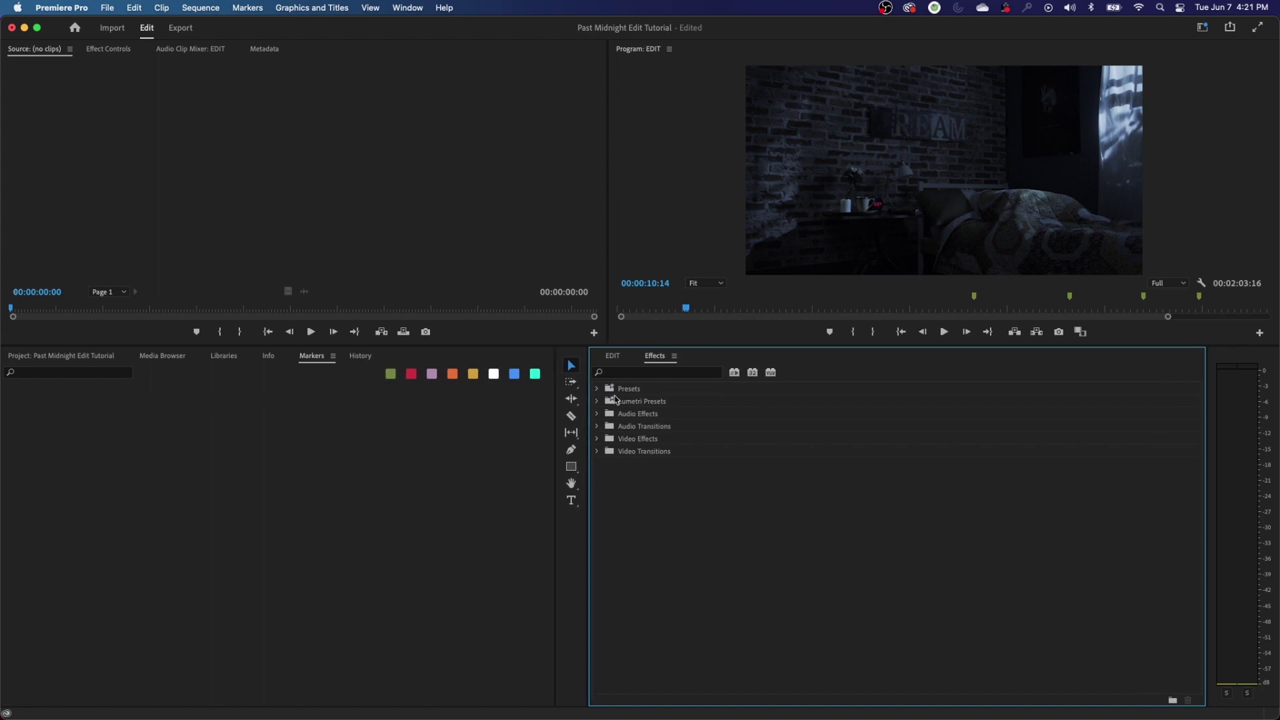
pyautogui.click(613, 357)
pyautogui.click(657, 358)
# - Try docking Effects above the EDIT timeline, regroup it with the timeline, and bring EDIT to the front
pyautogui.moveTo(653, 357); pyautogui.dragTo(687, 400)
pyautogui.moveTo(885, 409); pyautogui.dragTo(878, 389)
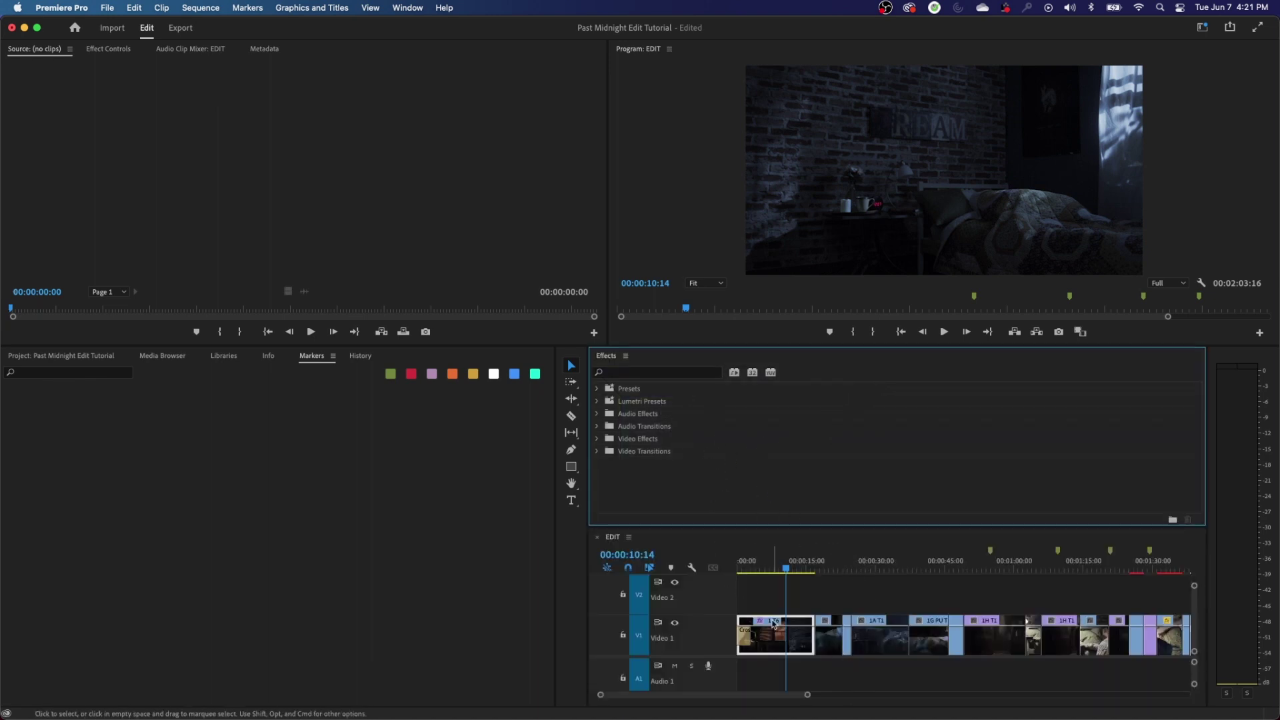
pyautogui.moveTo(605, 353); pyautogui.dragTo(751, 605)
pyautogui.click(613, 357)
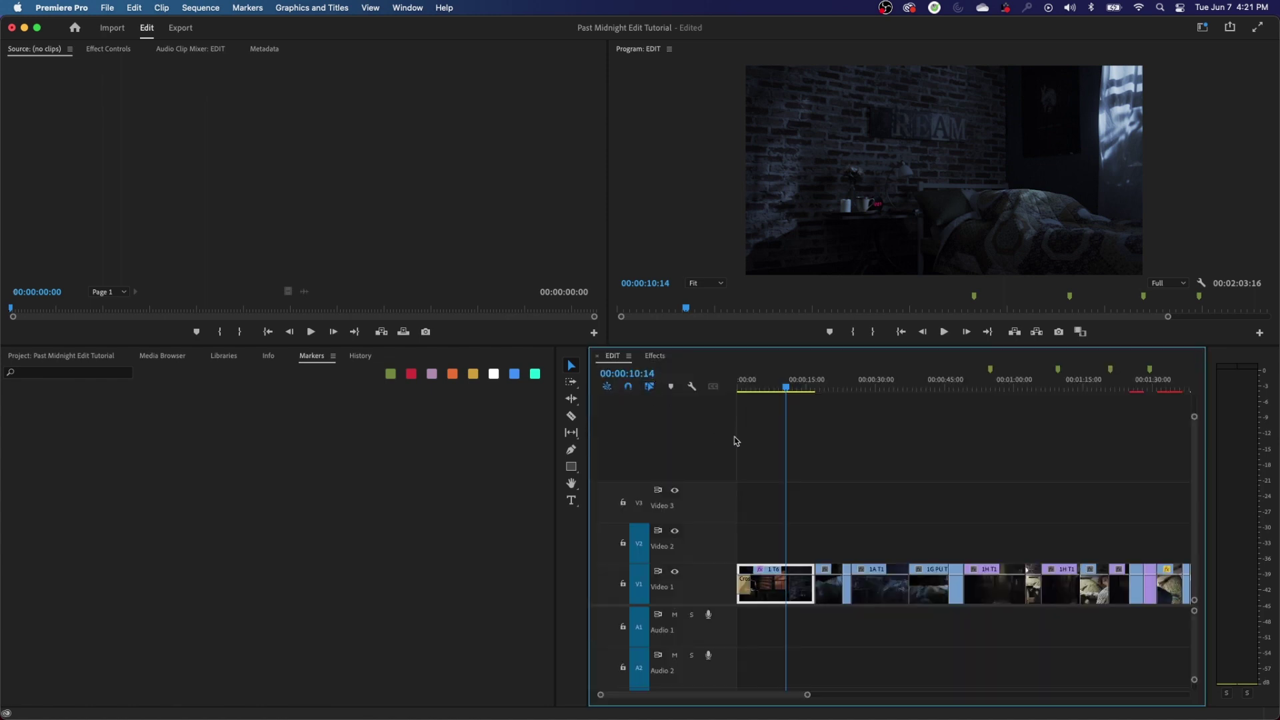
# - Cancel saving a new workspace and switch to the Color workspace
pyautogui.click(1202, 28)
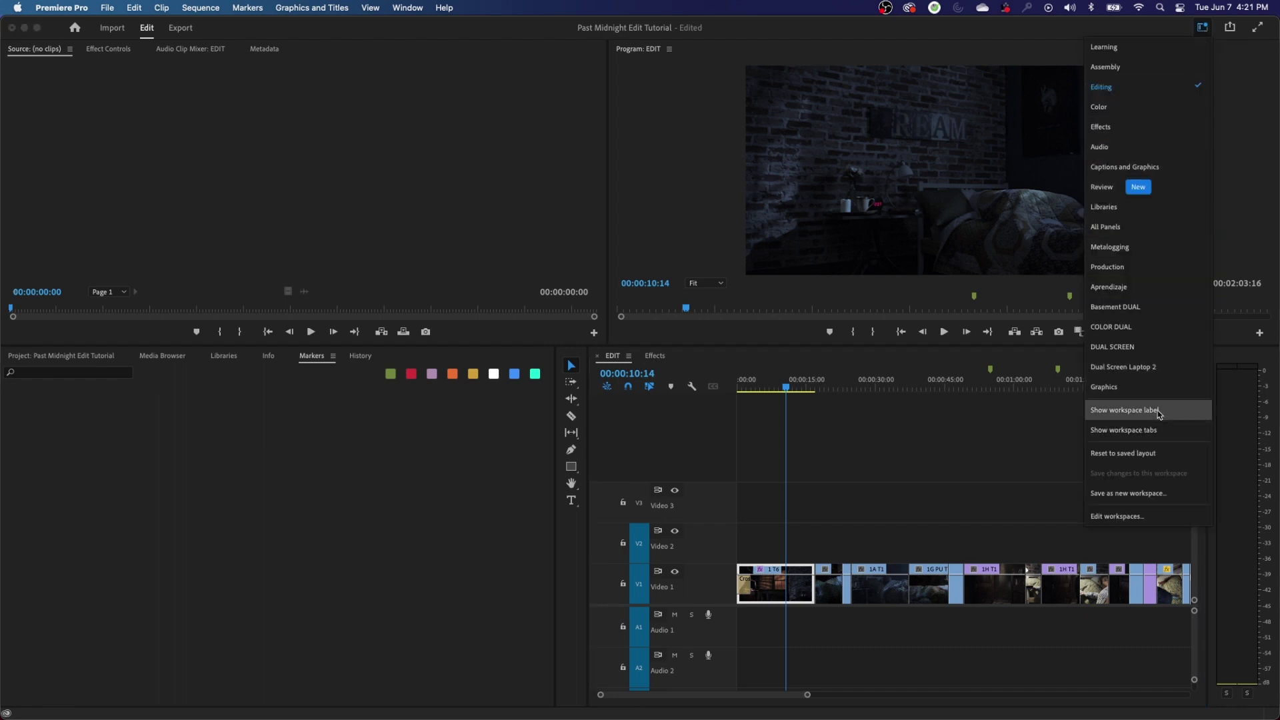
pyautogui.click(1135, 492)
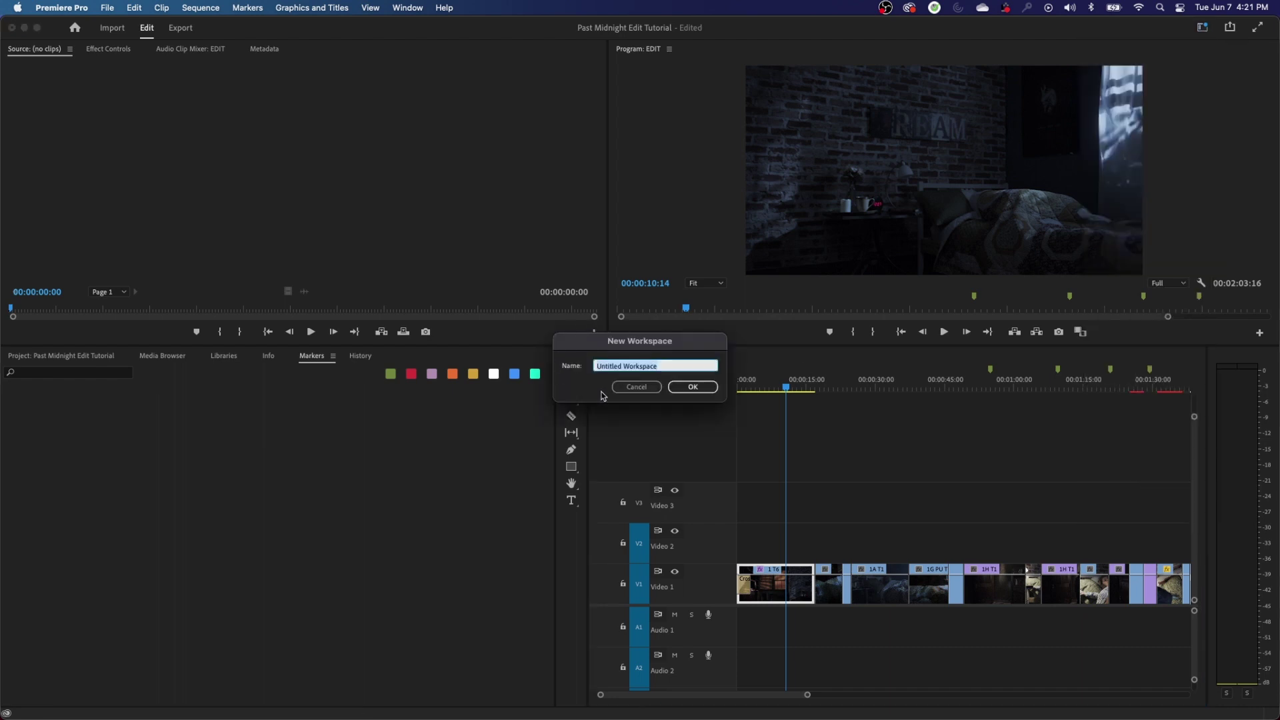
pyautogui.click(635, 387)
pyautogui.click(1202, 28)
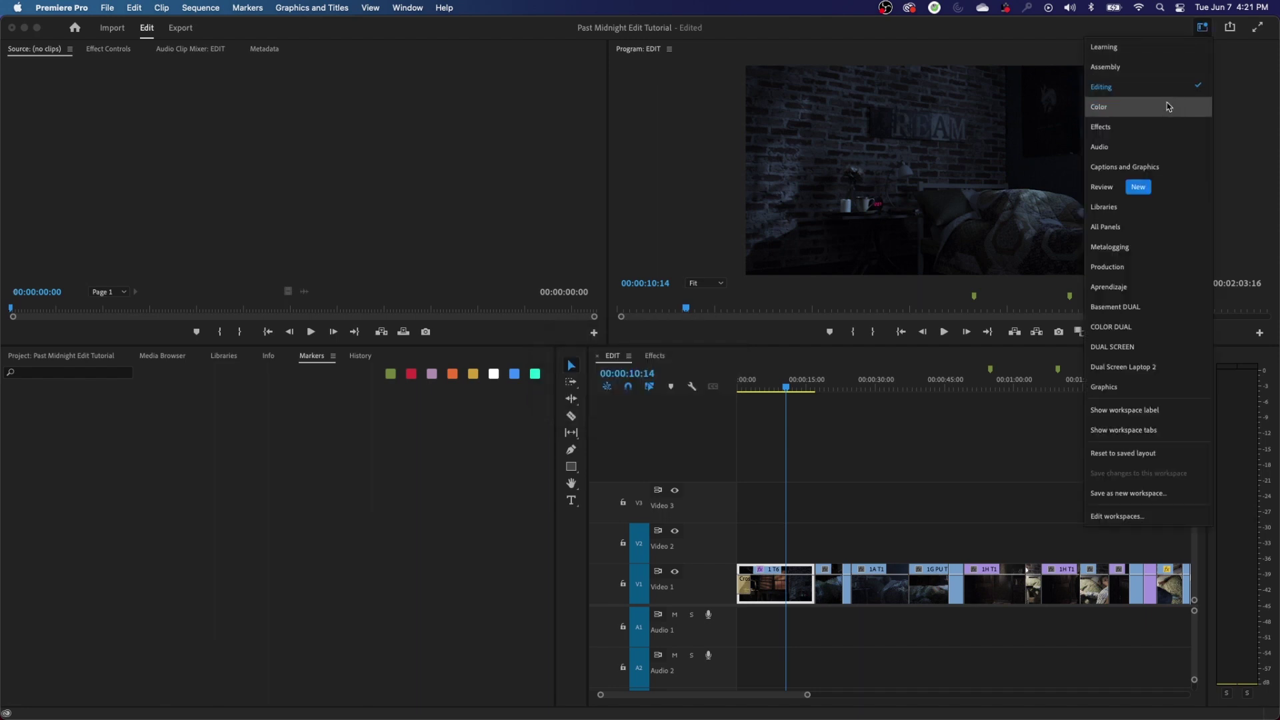
pyautogui.click(1104, 113)
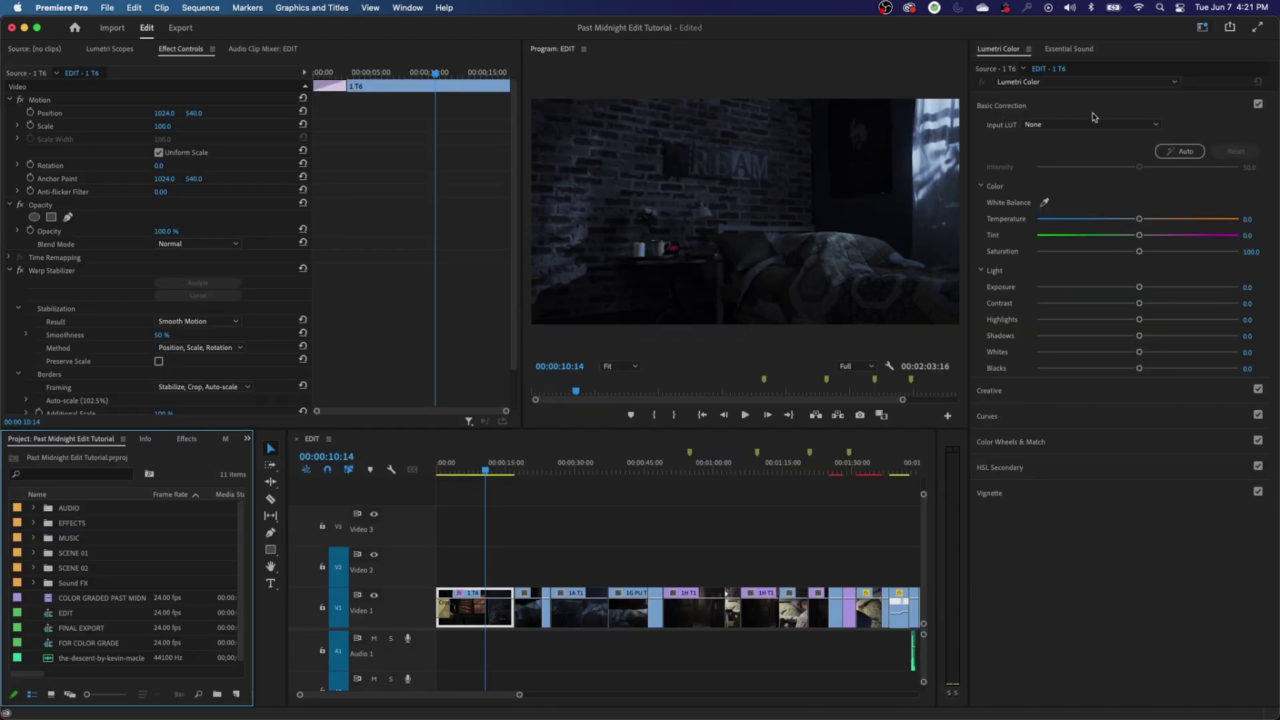
# - Switch to the Audio workspace, then reset the workspace to its saved layout
pyautogui.click(1202, 27)
pyautogui.click(1107, 146)
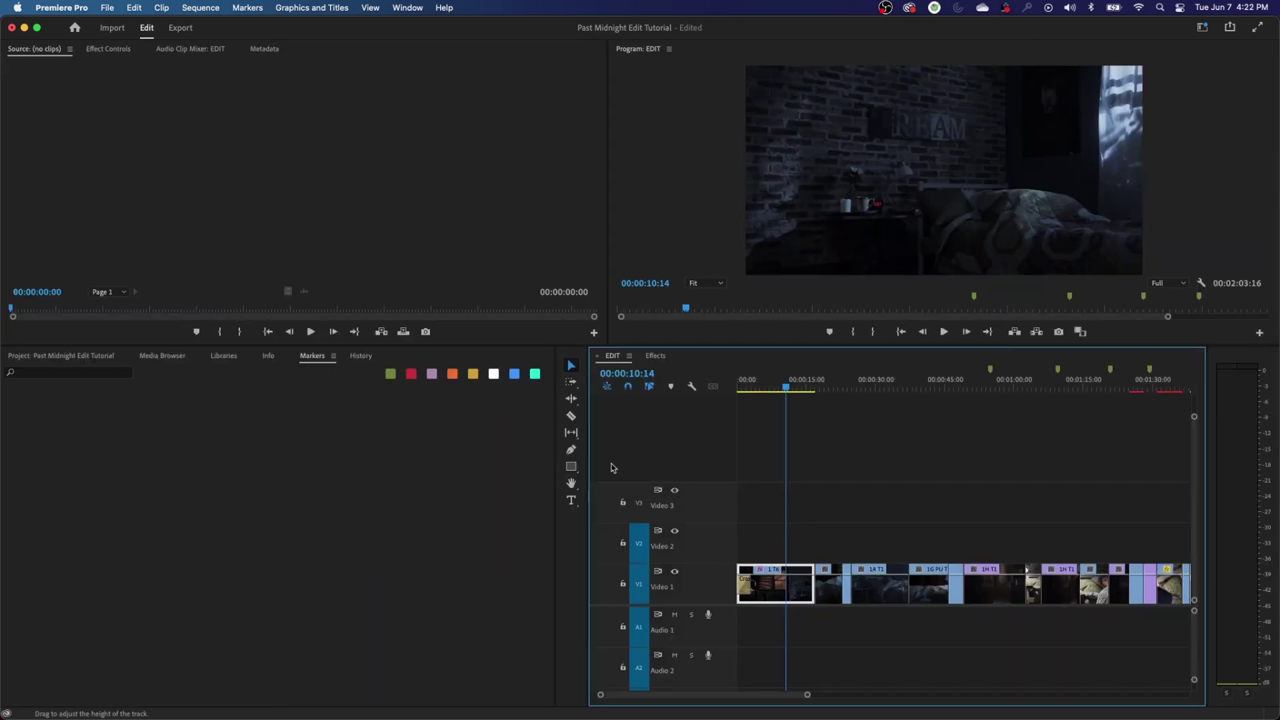
pyautogui.click(1202, 27)
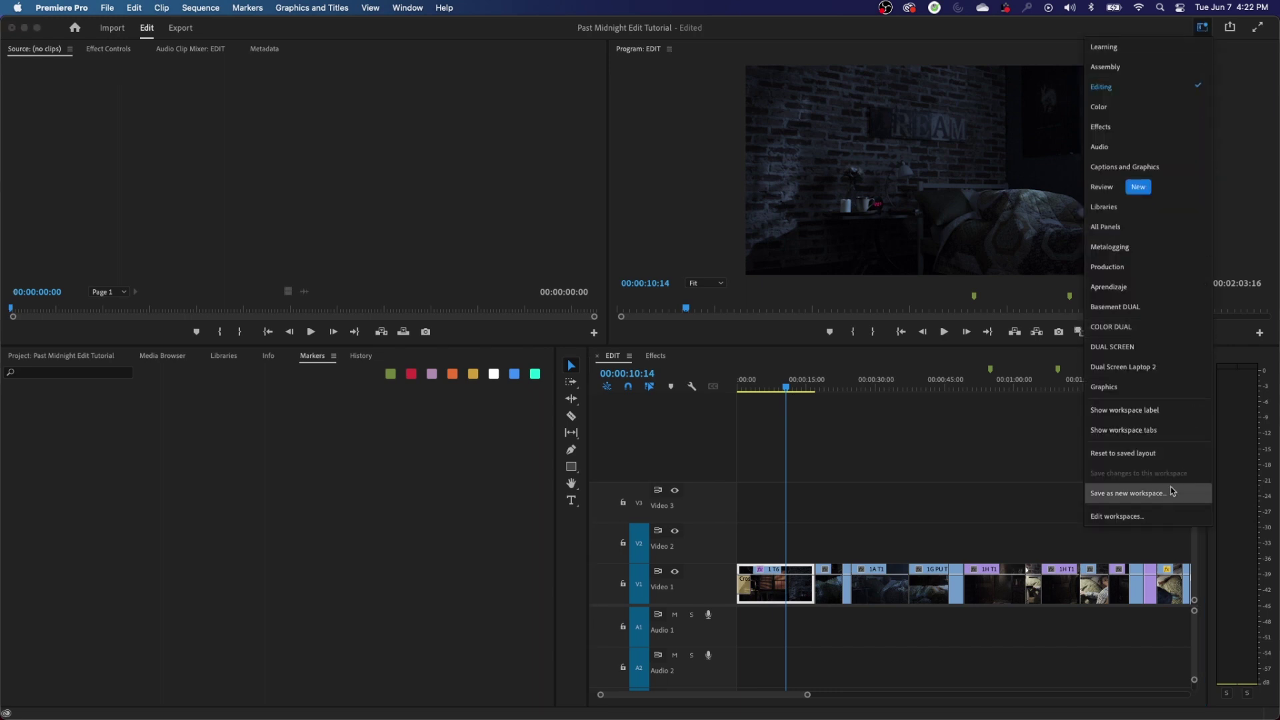
pyautogui.click(1138, 454)
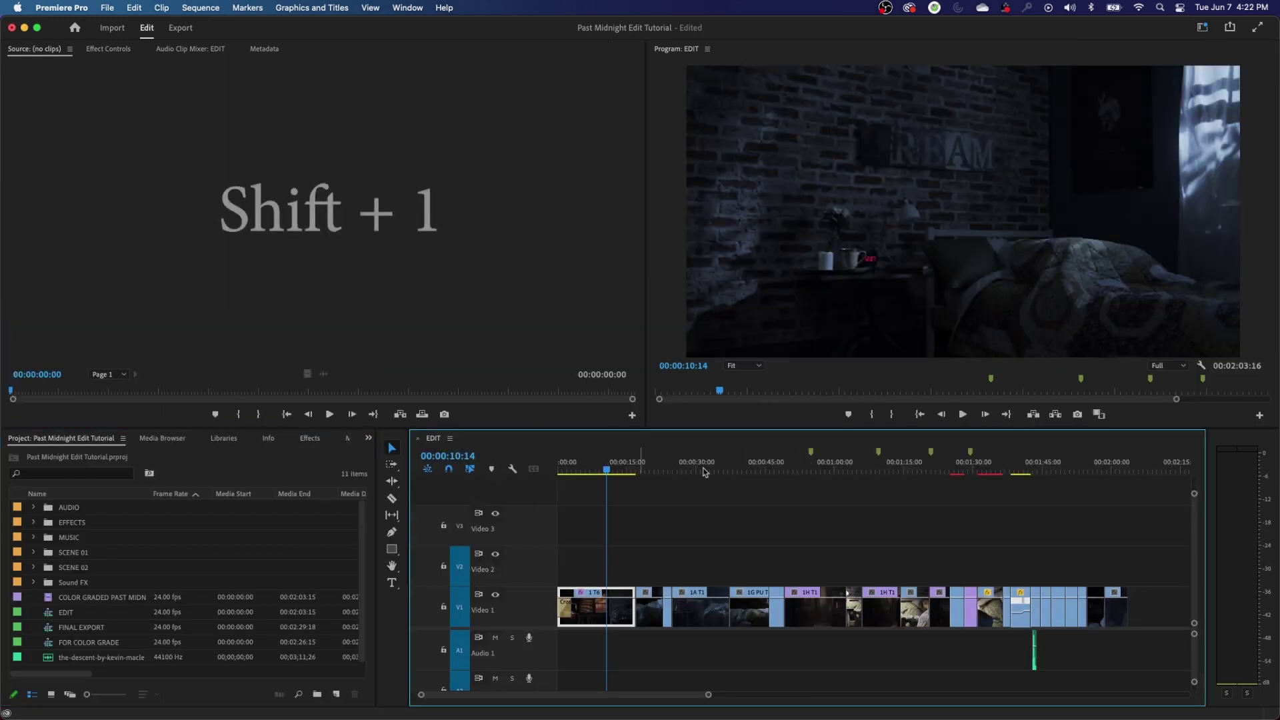
pyautogui.hotkey('shift', '1')
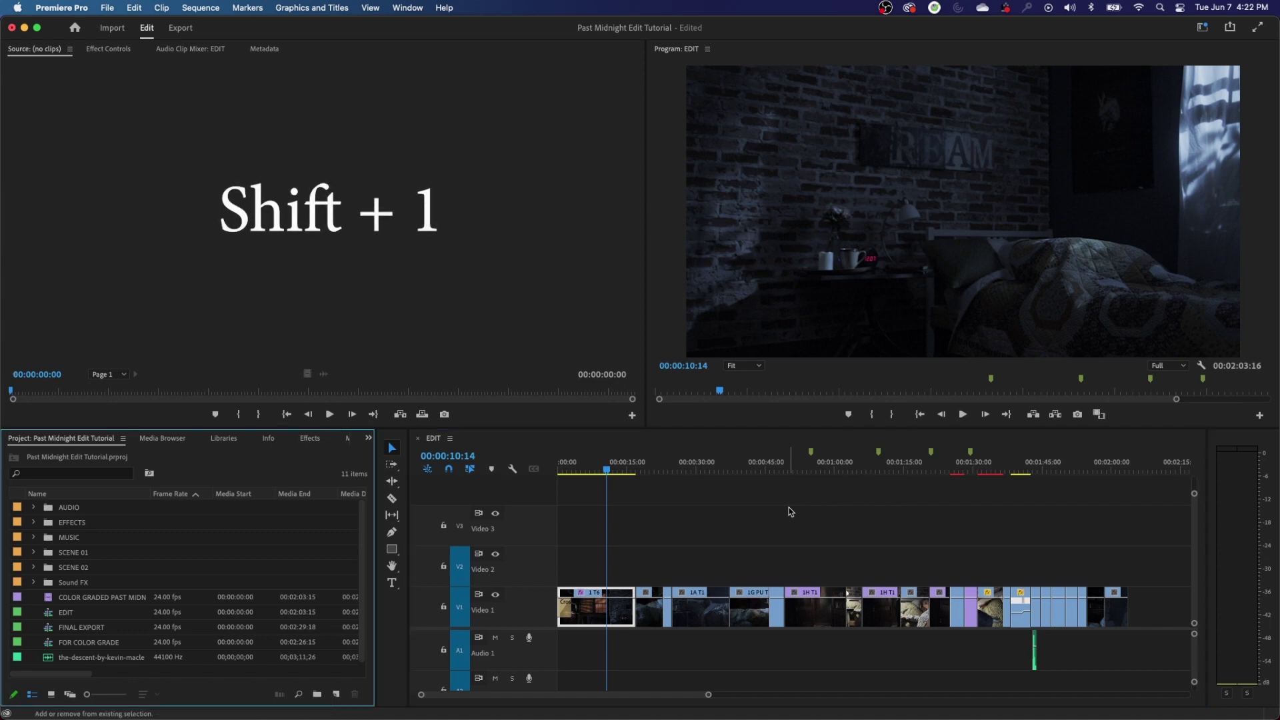
pyautogui.hotkey('shift', '2')
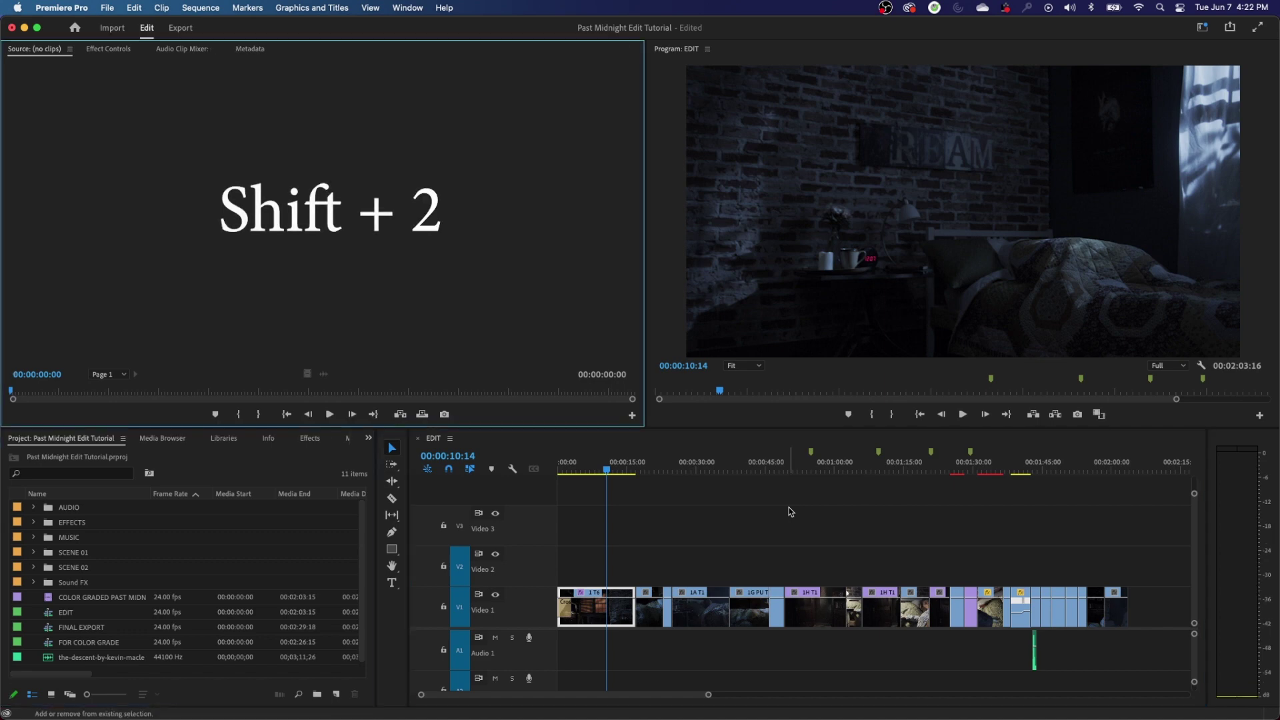
pyautogui.hotkey('shift', '3')
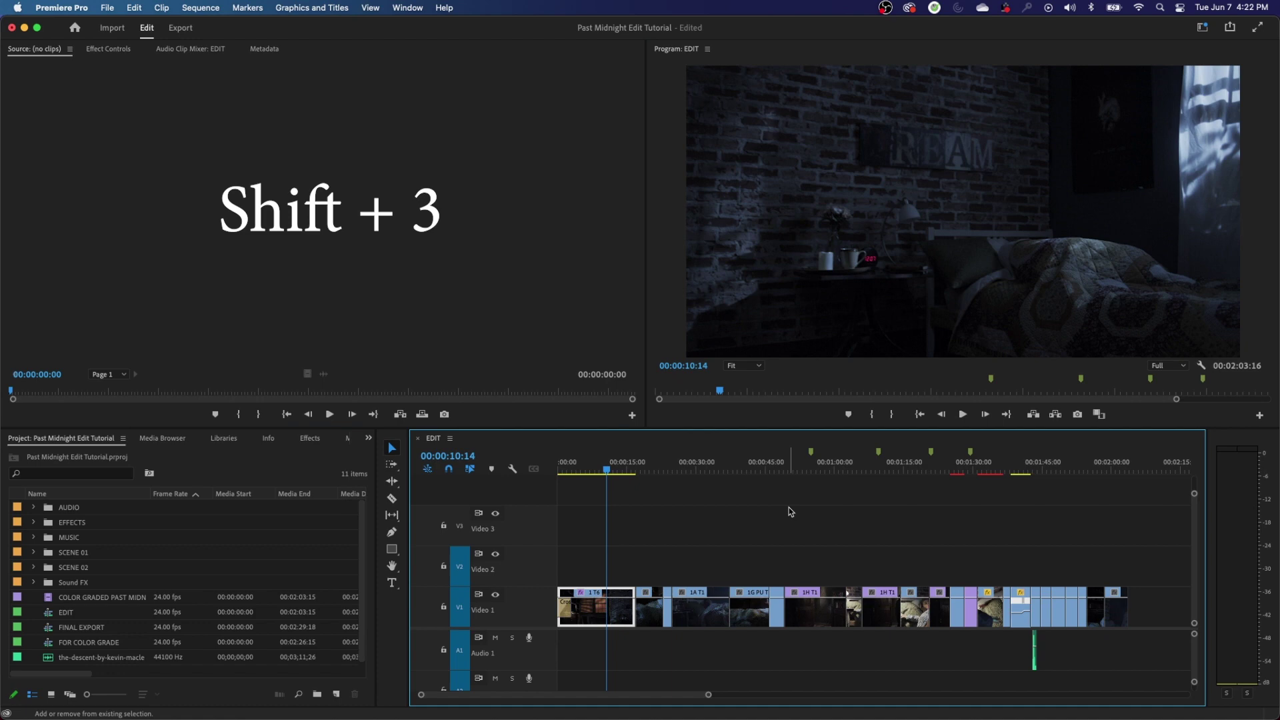
pyautogui.hotkey('shift', '4')
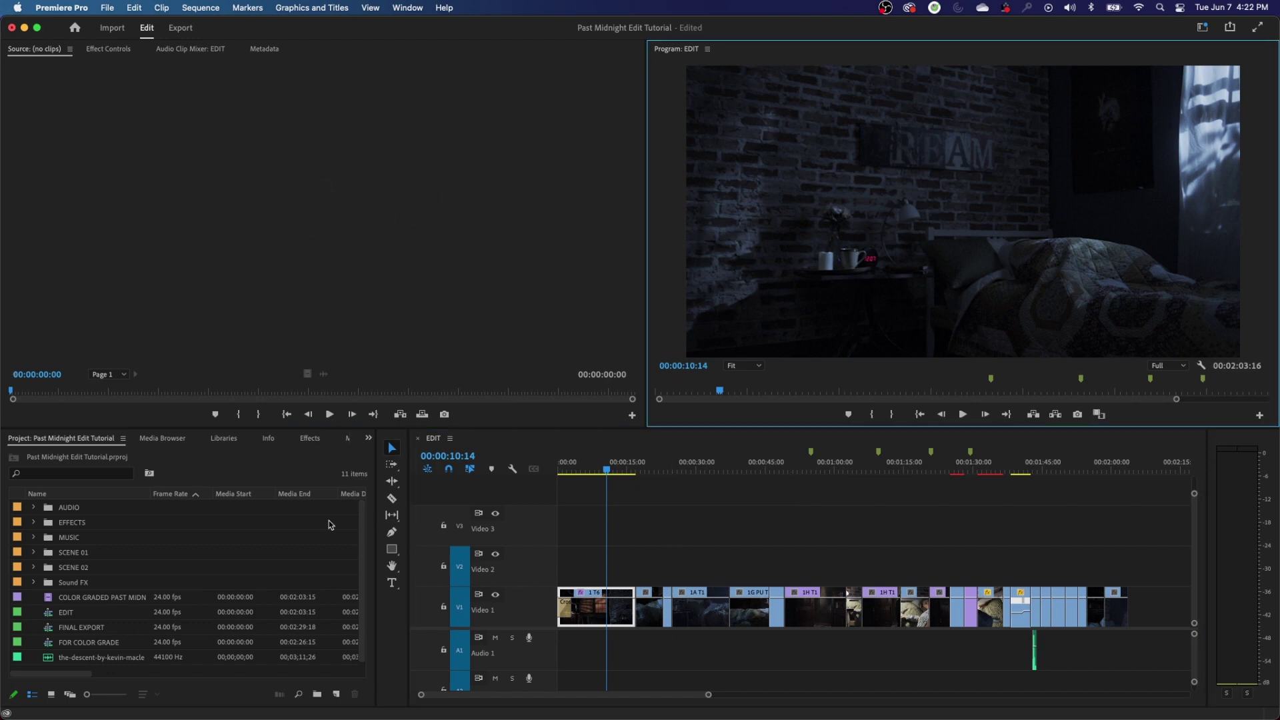
pyautogui.click(198, 475)
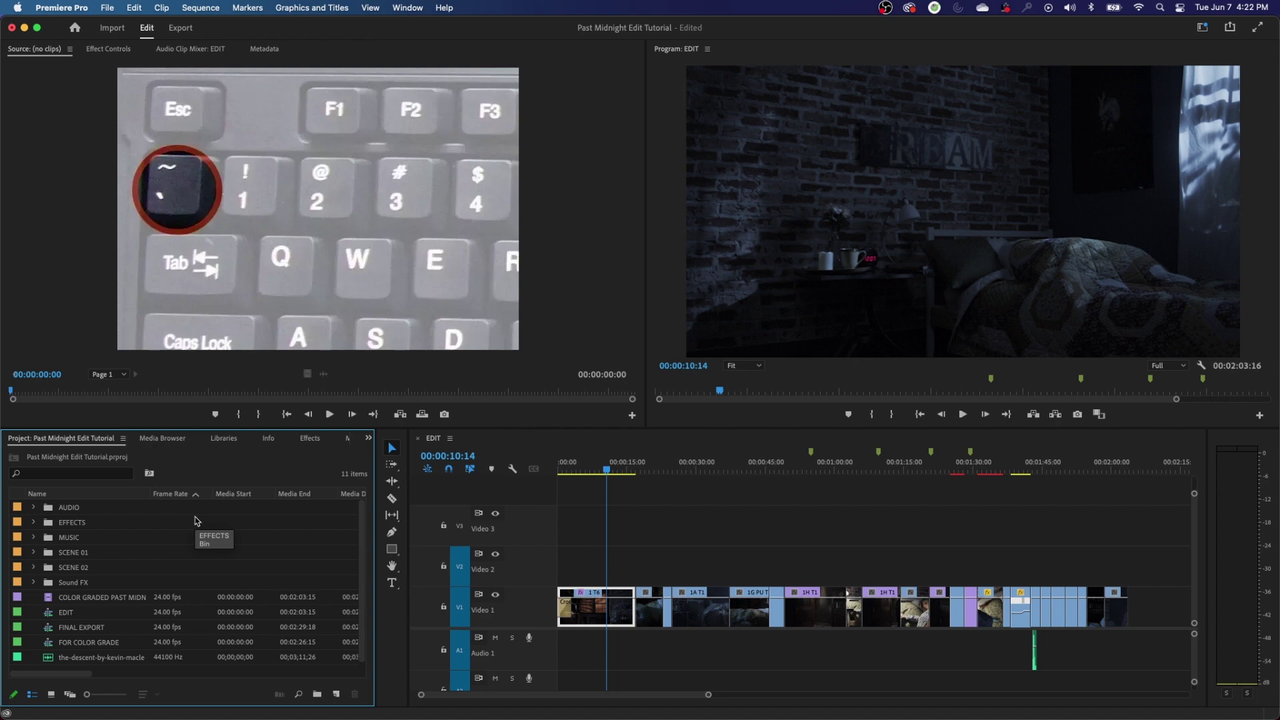
pyautogui.press('`')
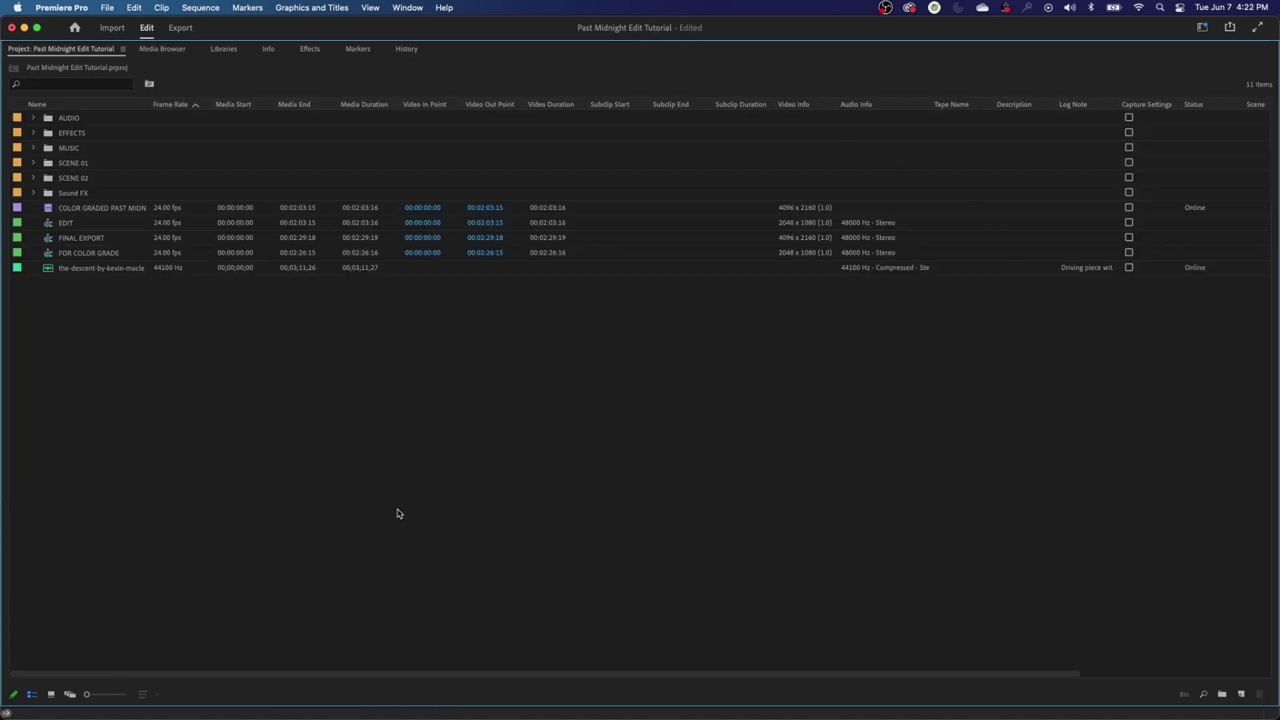
pyautogui.press('`')
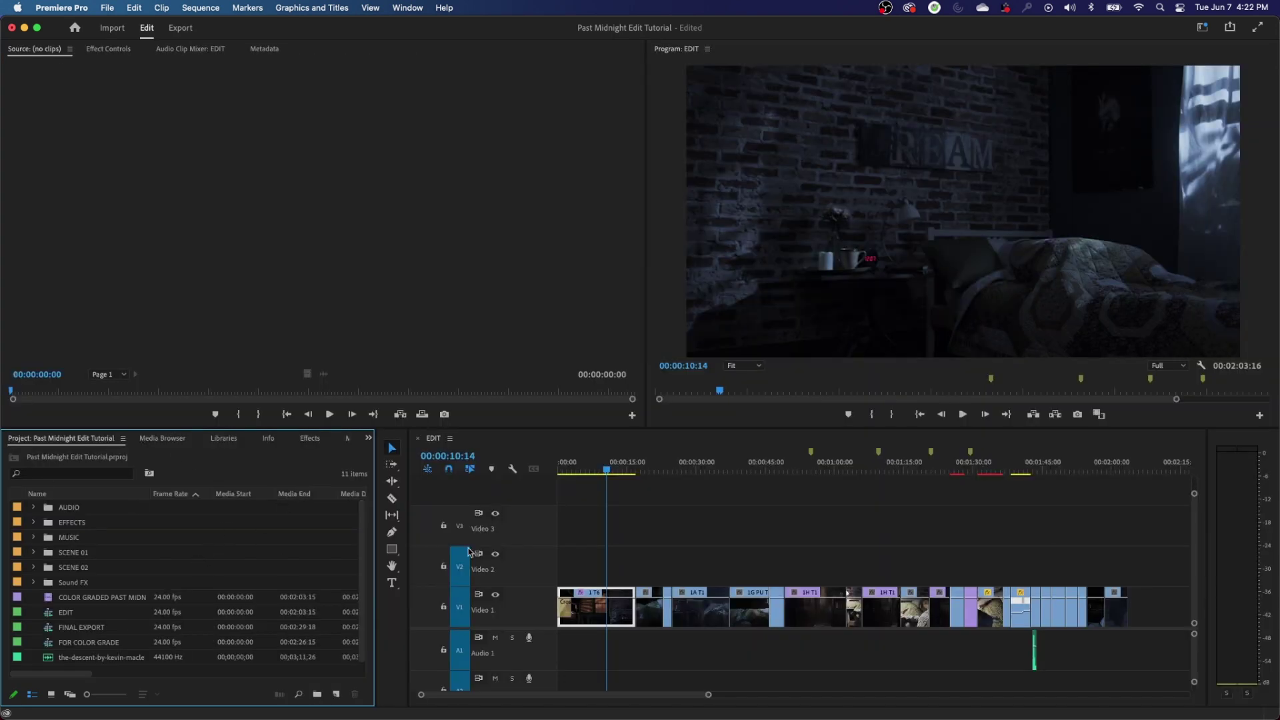
pyautogui.press('`')
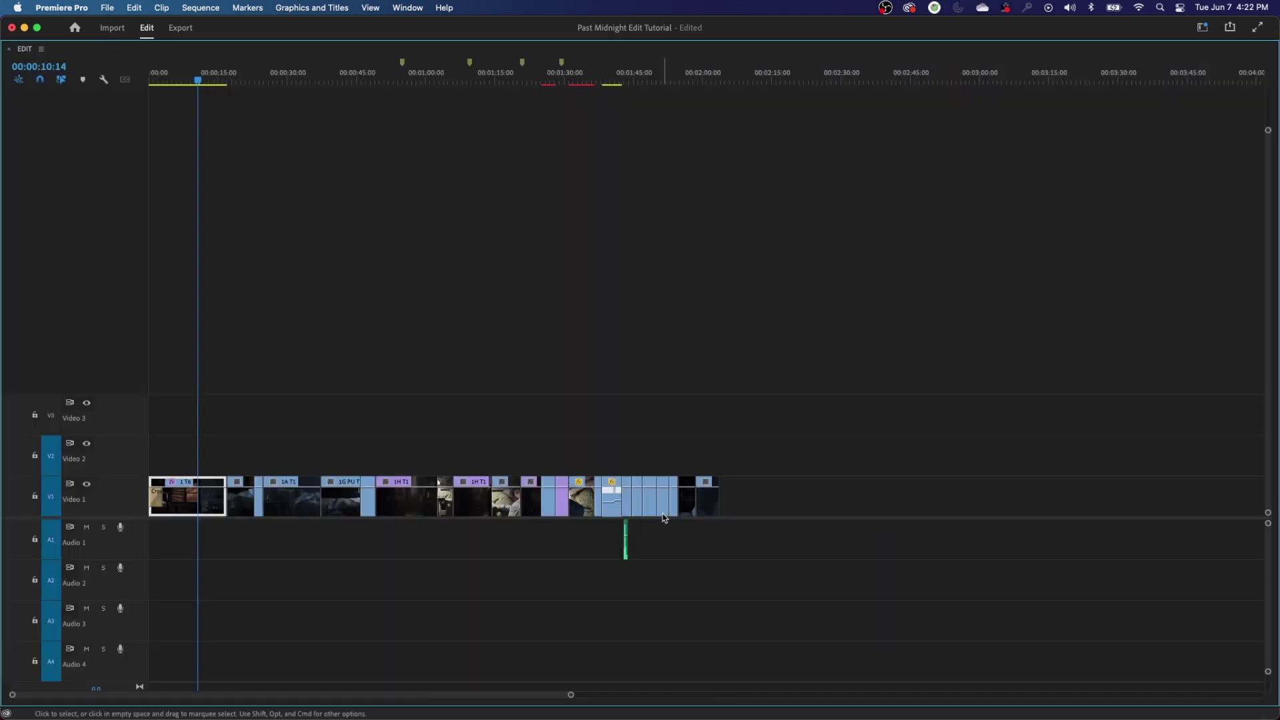
pyautogui.press('`')
pyautogui.press('`')
pyautogui.press('`')
pyautogui.press('`')
pyautogui.press('`')
pyautogui.press('`')
pyautogui.press('`')
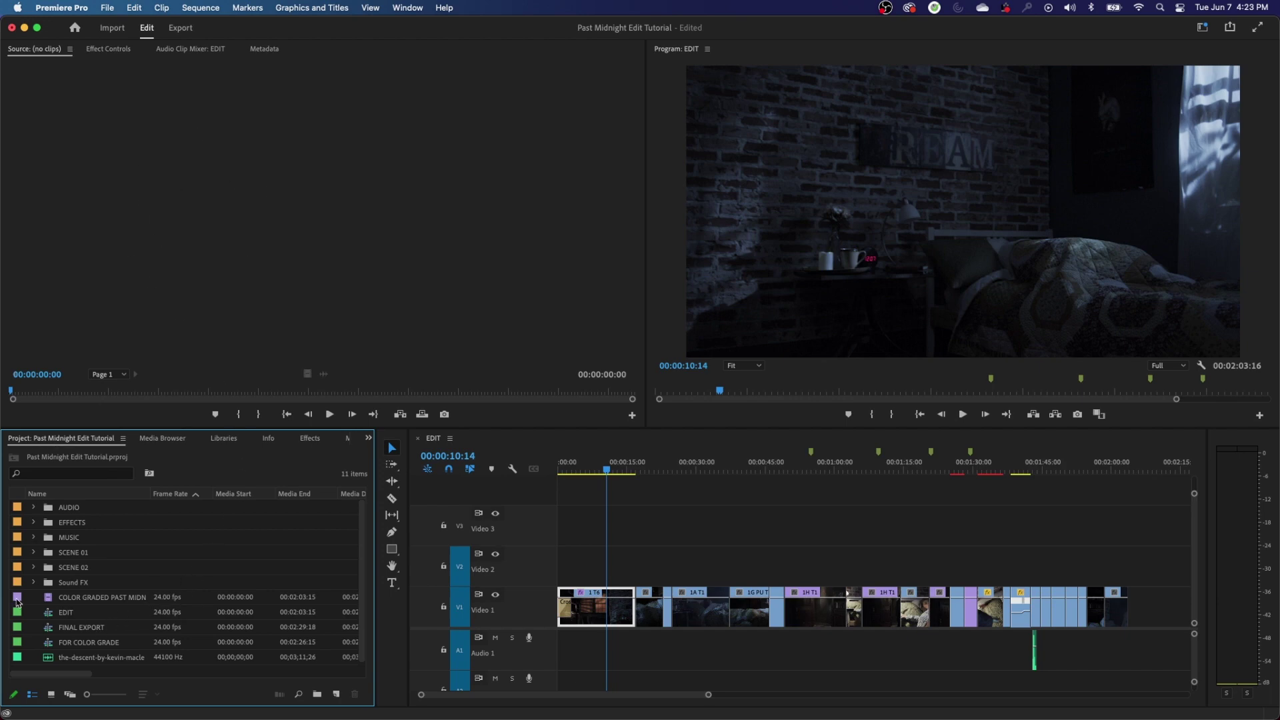
# - Open clip 1 T1 from the SCENE 01 bin in Source and mark In at 07:54:00:06 and an Out point
pyautogui.click(33, 553)
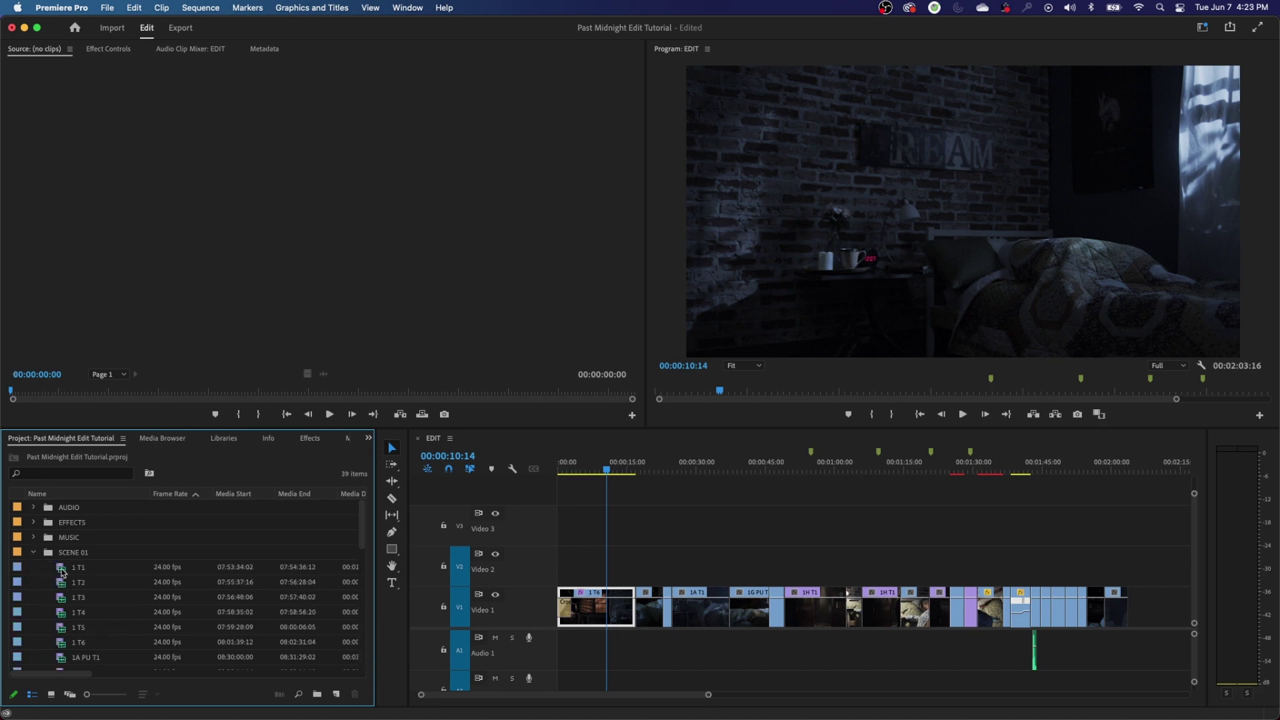
pyautogui.doubleClick(62, 571)
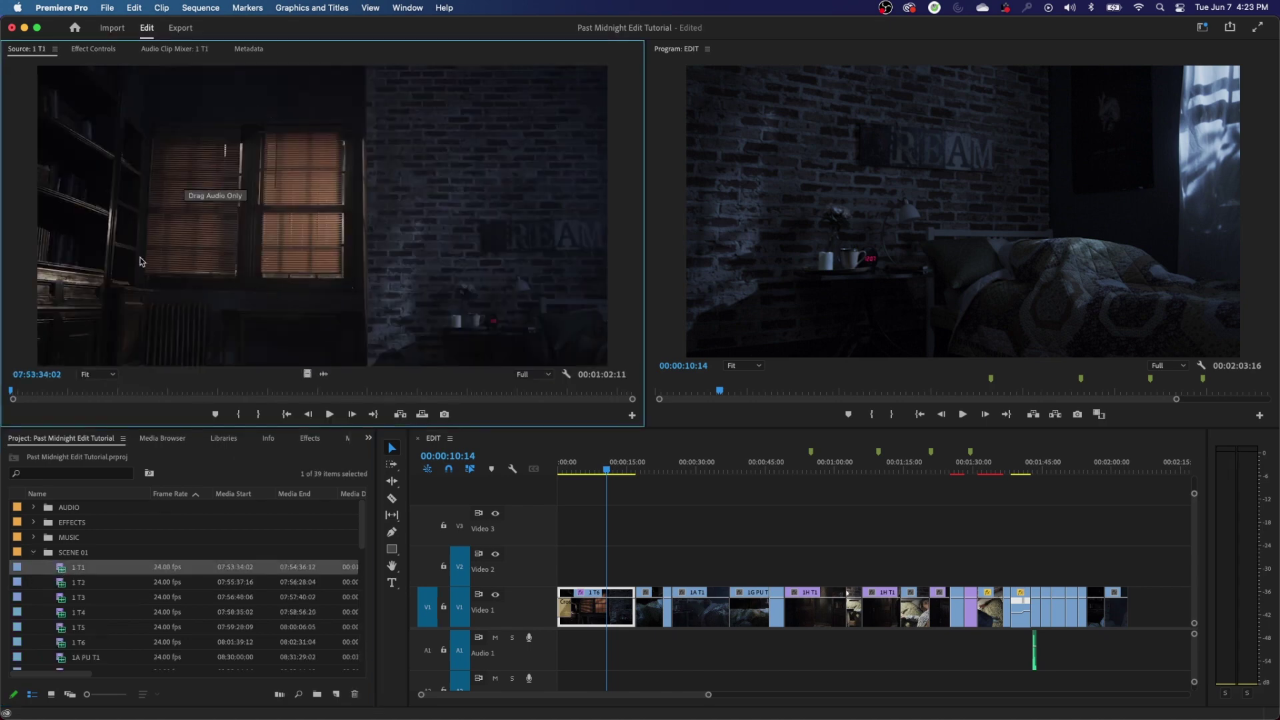
pyautogui.moveTo(16, 396); pyautogui.dragTo(495, 396)
pyautogui.moveTo(301, 396); pyautogui.dragTo(382, 393)
pyautogui.press('i')
pyautogui.press('o')
# - Place the marked 1 T1 range on Video 2, delete it, then clear the Source In/Out marks
pyautogui.moveTo(321, 272); pyautogui.dragTo(610, 563)
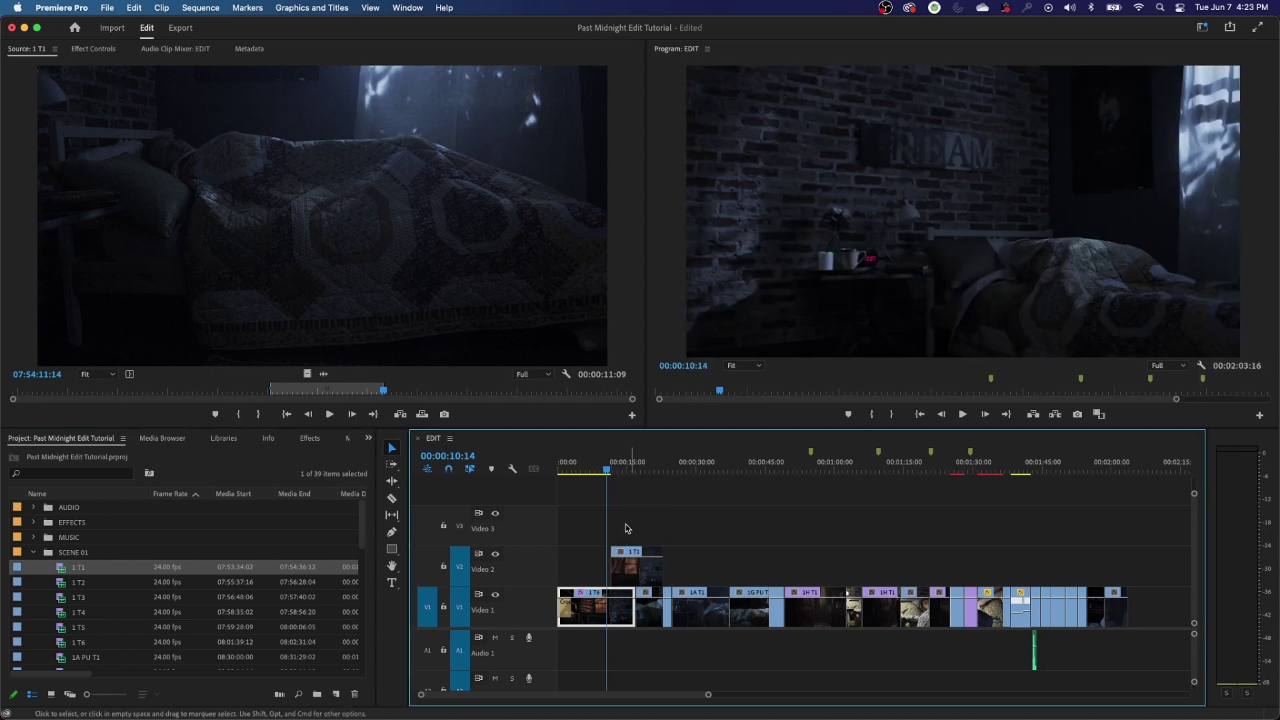
pyautogui.moveTo(699, 537); pyautogui.dragTo(621, 571)
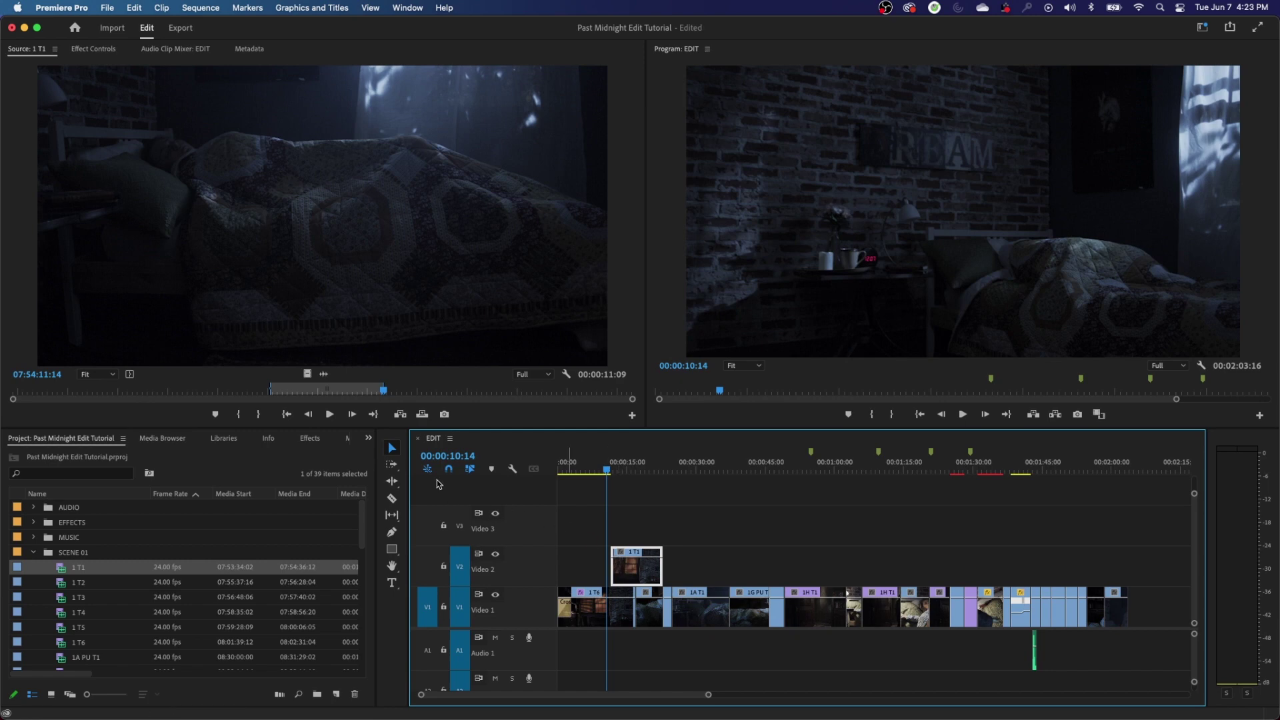
pyautogui.press('Delete')
pyautogui.click(216, 182)
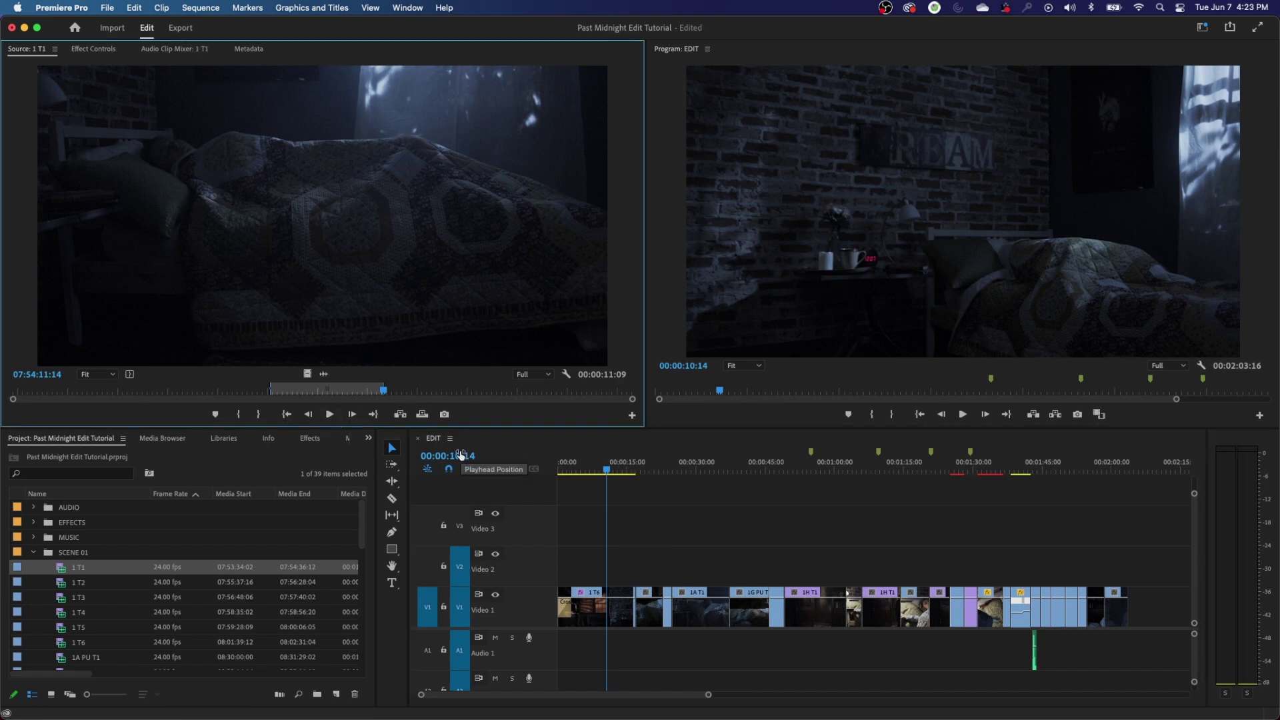
pyautogui.click(332, 394)
pyautogui.hotkey('alt', 'x')
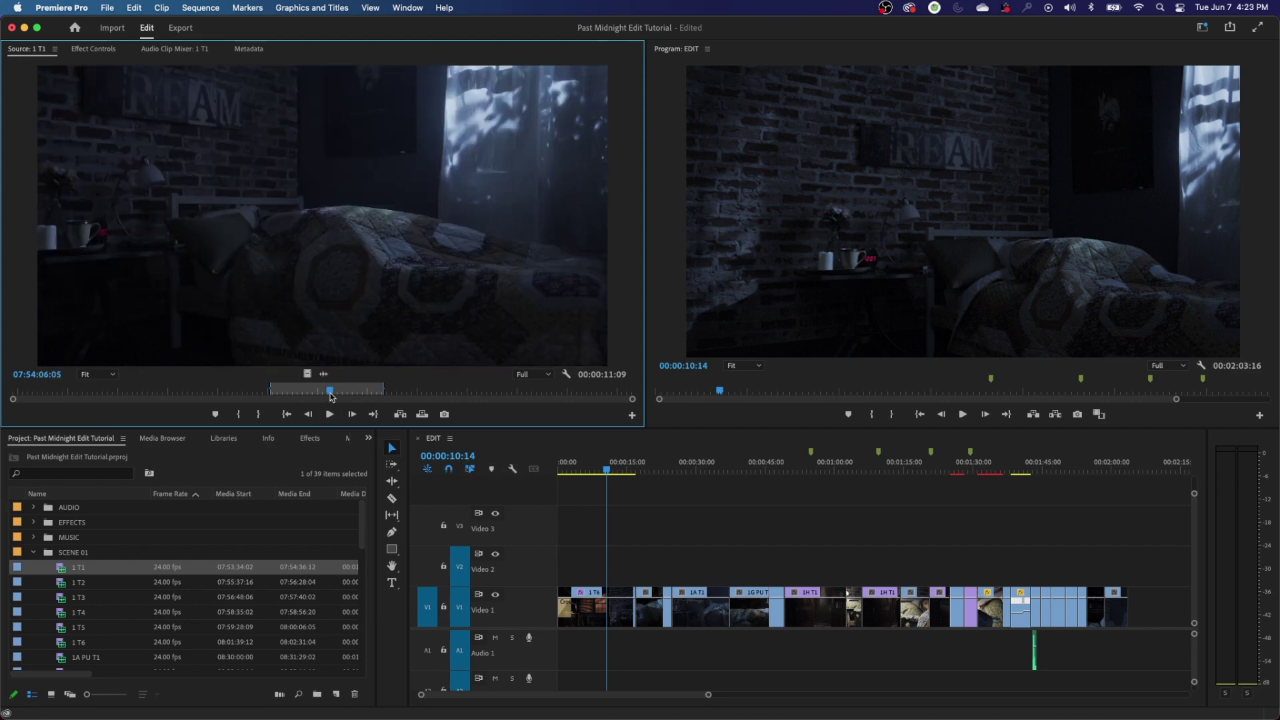
pyautogui.click(604, 509)
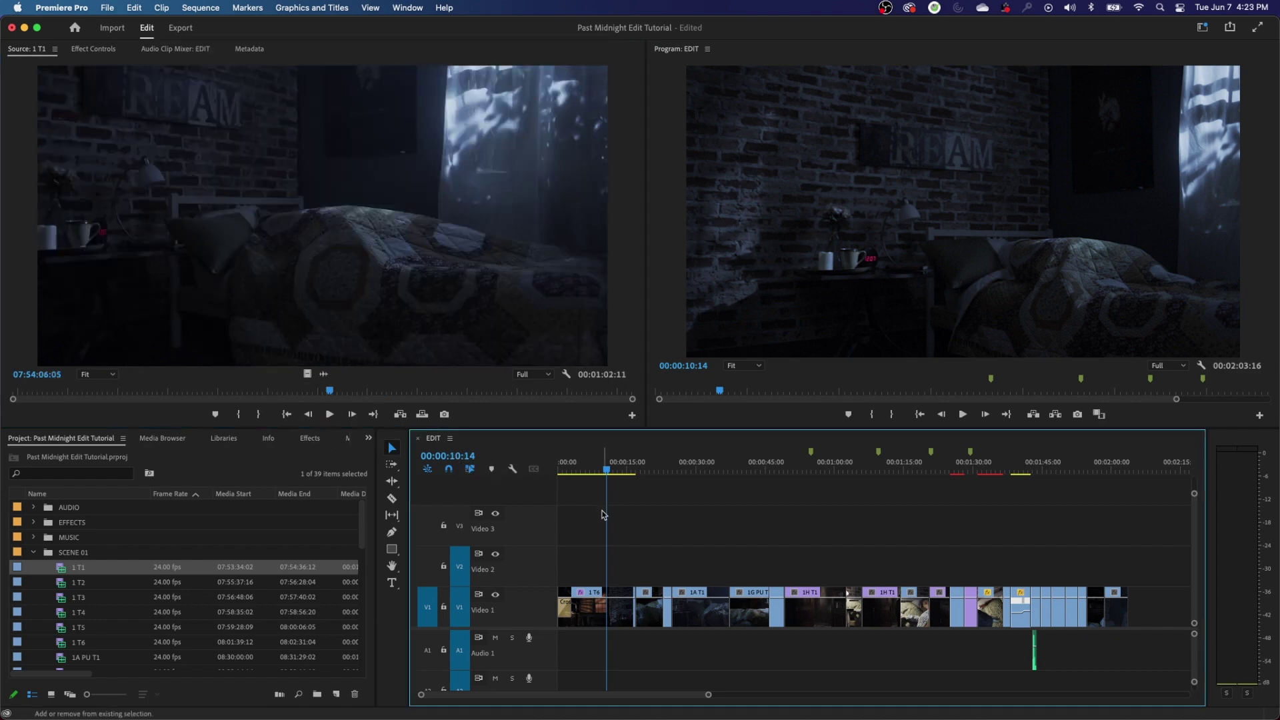
# - Scrub the EDIT sequence past the bedroom and sleeping girl shots, then jump back to the 00:00:23:17 edit
pyautogui.moveTo(606, 466); pyautogui.dragTo(532, 475)
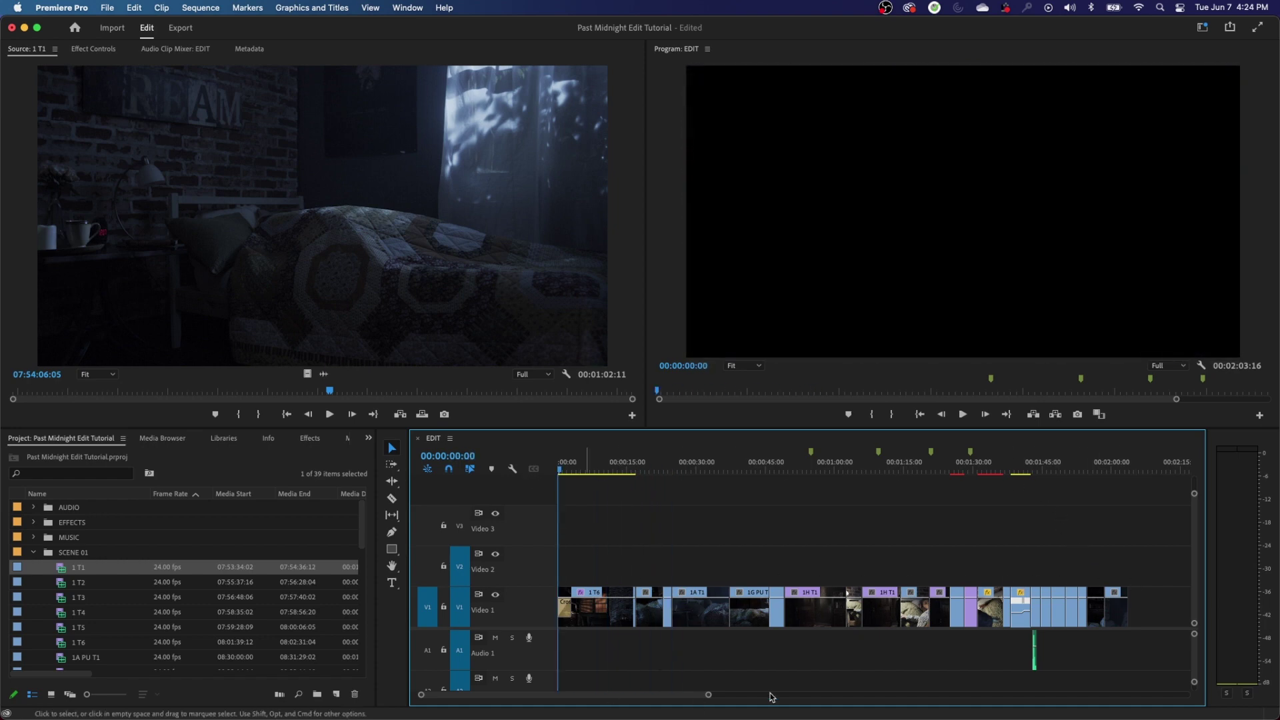
pyautogui.moveTo(598, 469); pyautogui.dragTo(612, 479)
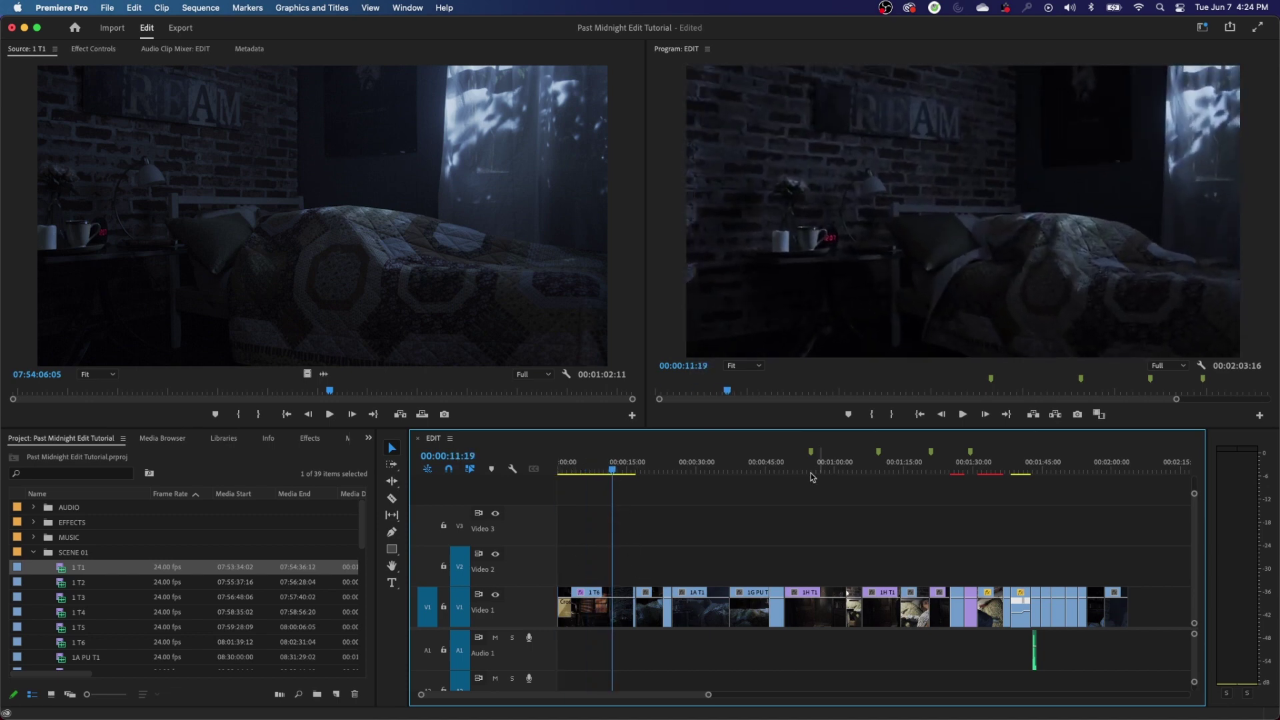
pyautogui.click(1011, 105)
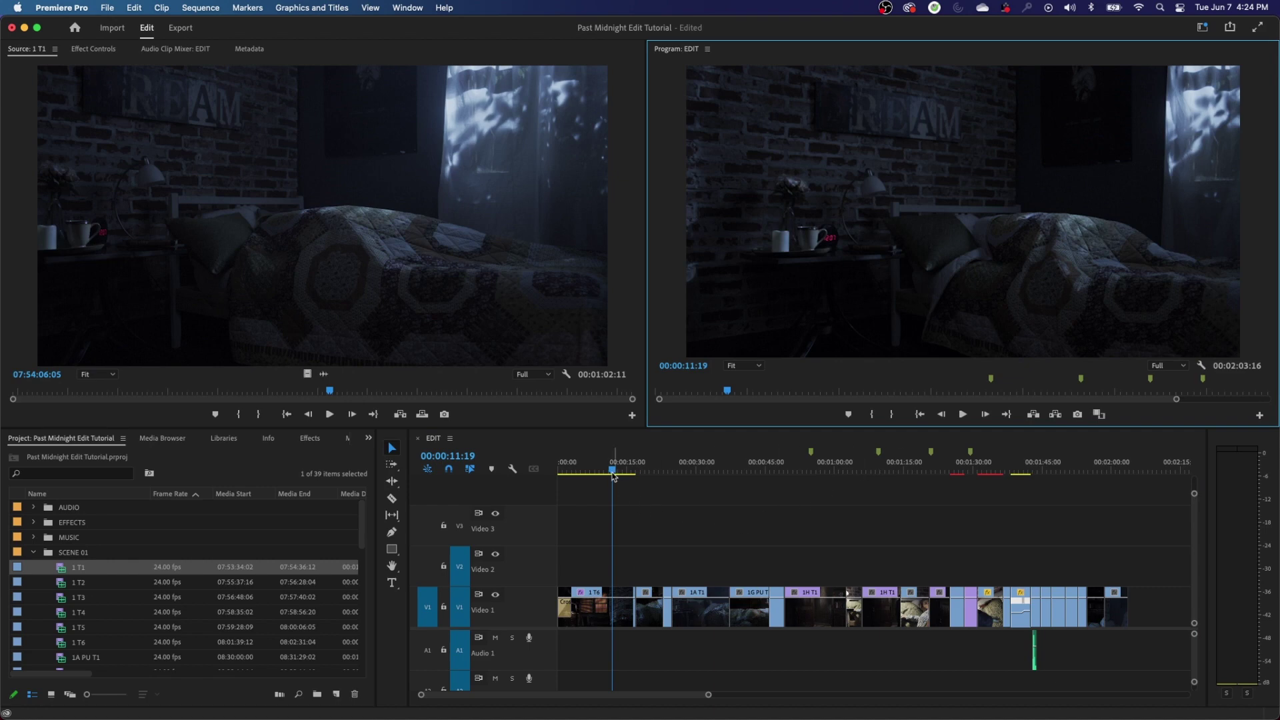
pyautogui.moveTo(612, 472); pyautogui.dragTo(789, 478)
pyautogui.moveTo(841, 485); pyautogui.dragTo(680, 495)
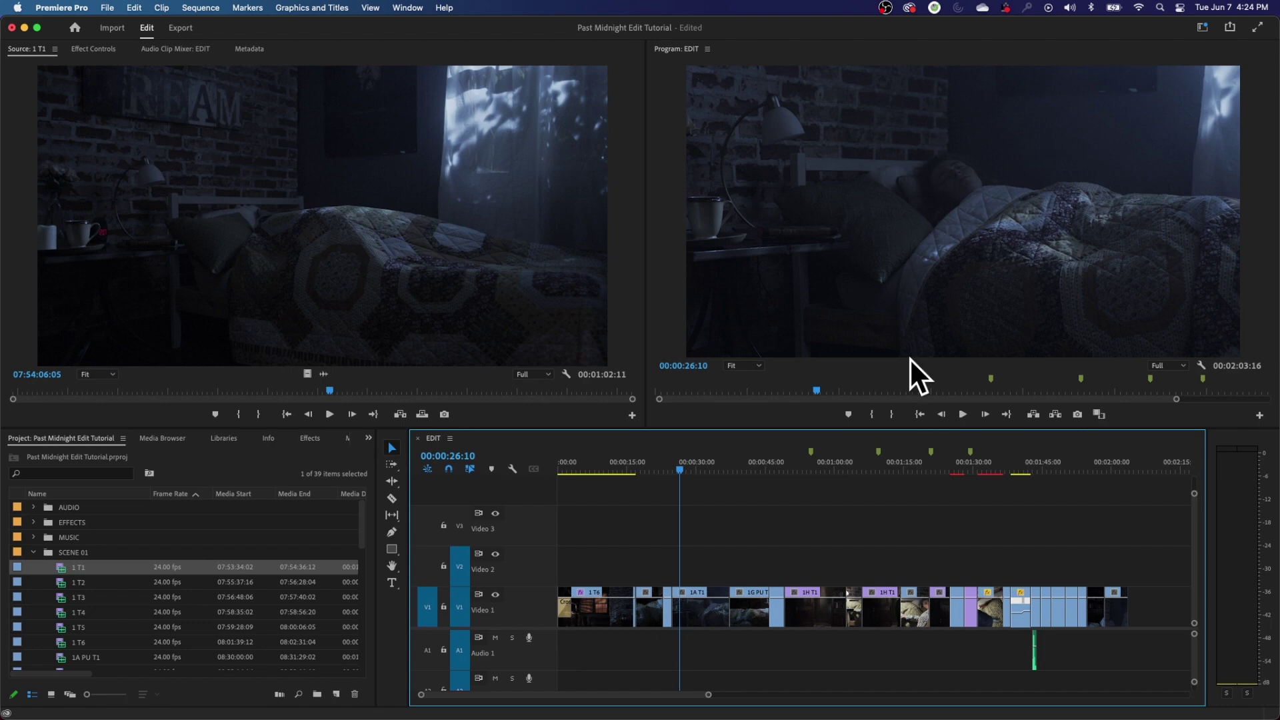
pyautogui.press('Up')
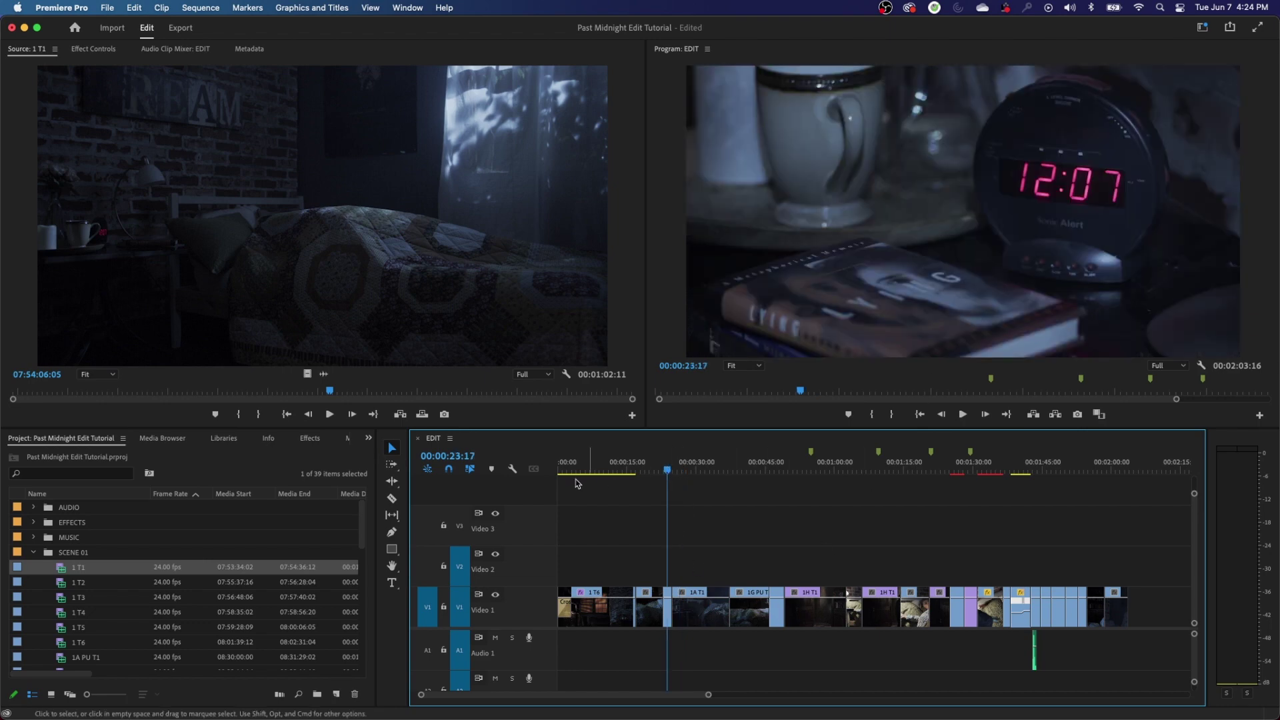
pyautogui.click(1019, 175)
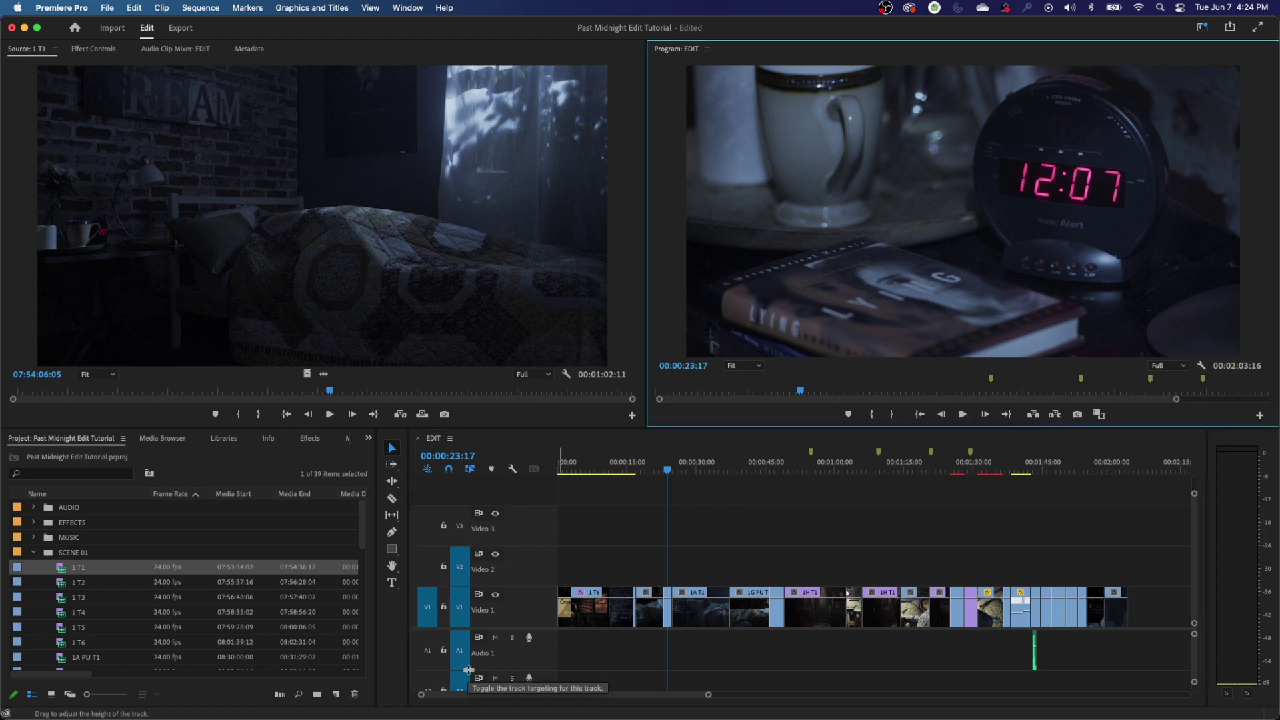